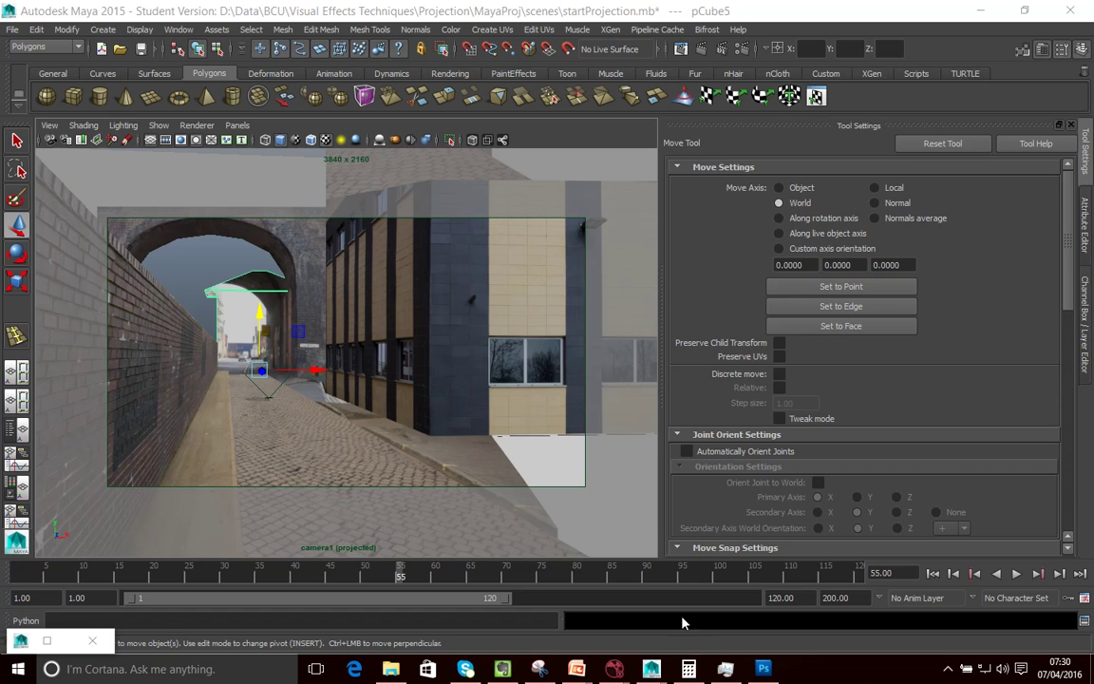
Step: Switch to NukeX, set the viewer to 3D and orbit out until the whole projected street scene and cameras are in view
{"action": "mouse_move", "coordinate": [619, 673]}
{"action": "left_click", "coordinate": [655, 602]}
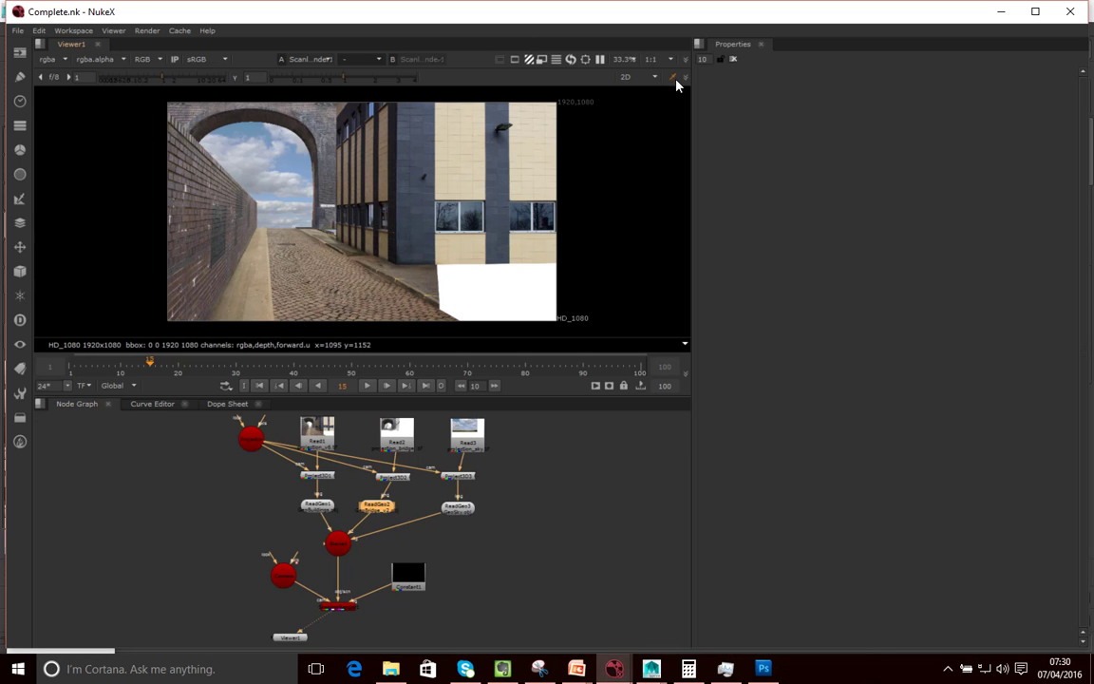
{"action": "left_click", "coordinate": [628, 76]}
{"action": "left_click", "coordinate": [640, 102]}
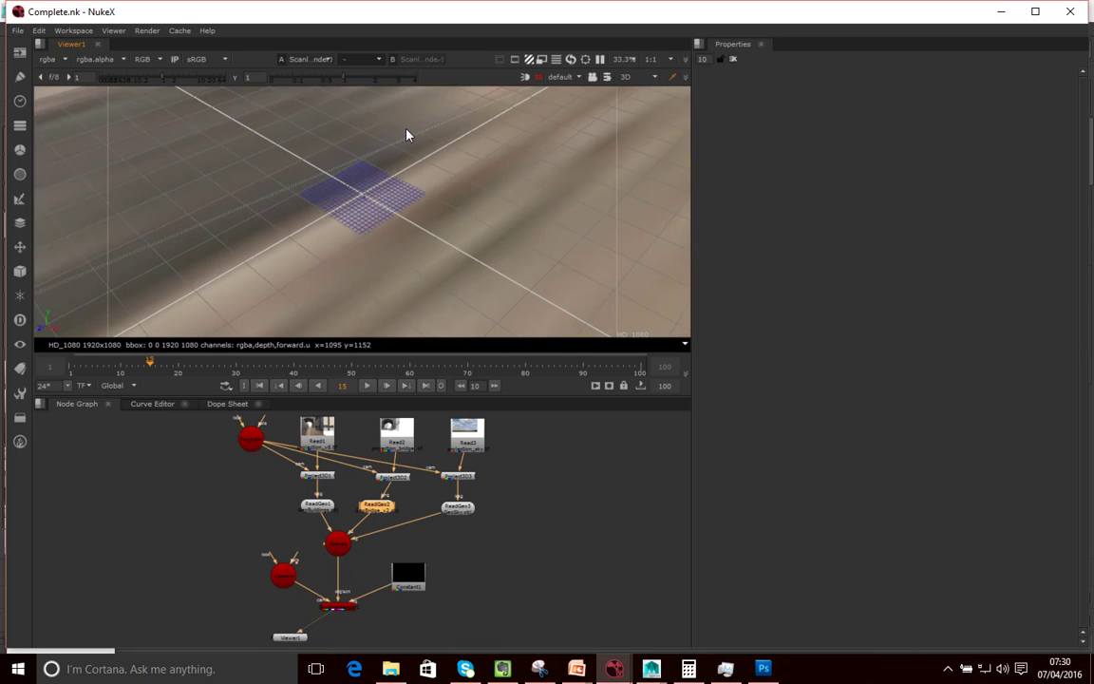
{"action": "scroll", "coordinate": [407, 135], "scroll_direction": "down", "scroll_amount": 10}
{"action": "left_click_drag", "start_coordinate": [387, 145], "coordinate": [414, 237], "text": "ctrl"}
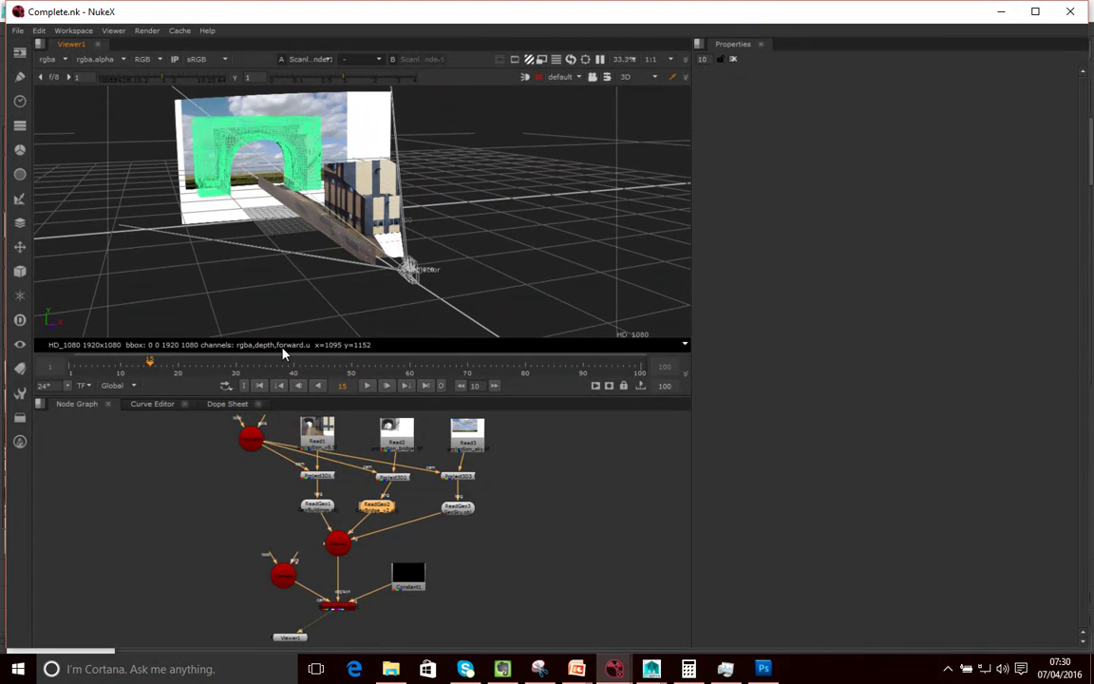
Step: Scrub the timeline to frame 38 and return the viewer to the 2D render
{"action": "left_click_drag", "start_coordinate": [195, 371], "coordinate": [282, 363]}
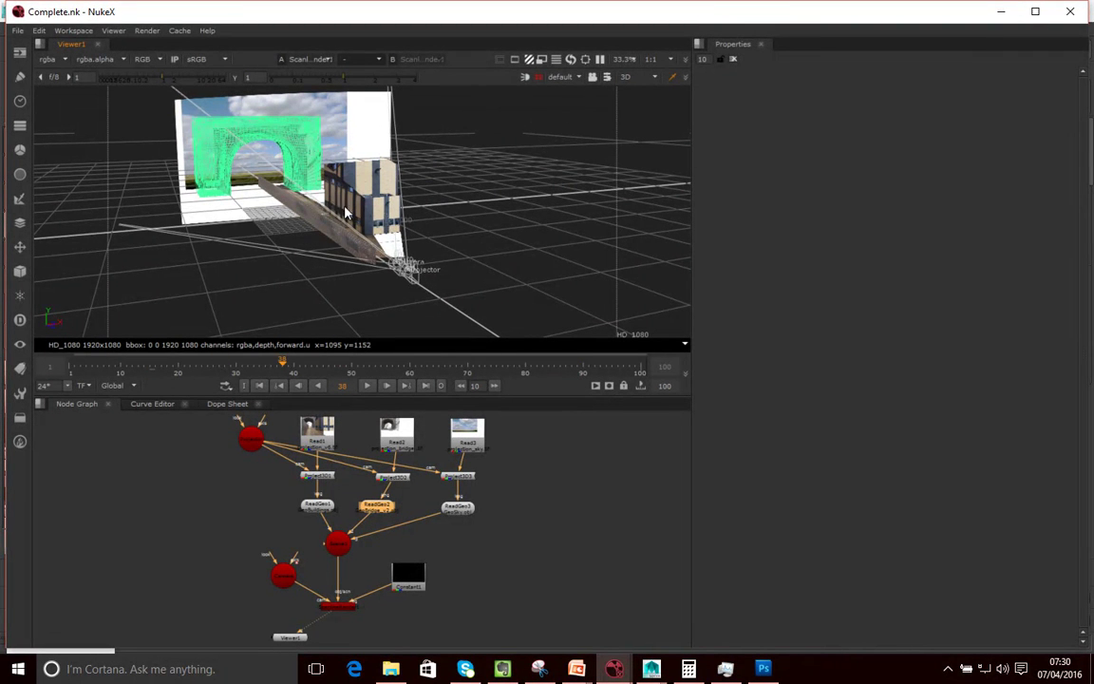
{"action": "left_click", "coordinate": [636, 76]}
{"action": "left_click", "coordinate": [638, 91]}
{"action": "left_click_drag", "start_coordinate": [294, 637], "coordinate": [324, 638]}
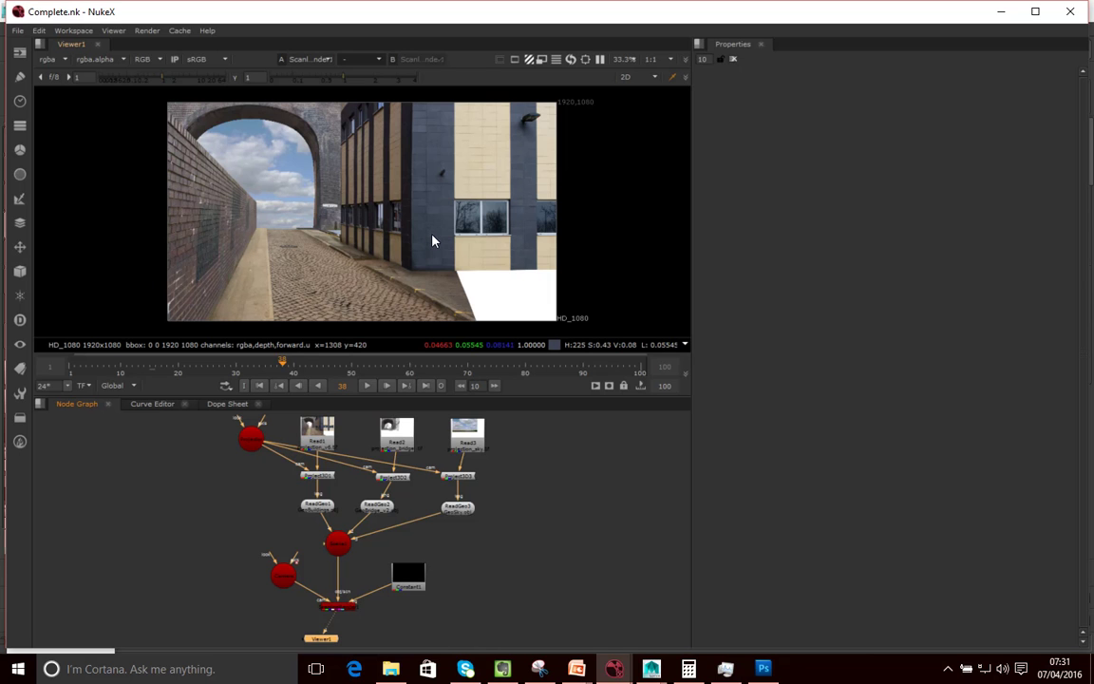
Step: Examine the projected texture's sharpness up close around the dark-framed windows on the building's side wall
{"action": "scroll", "coordinate": [410, 223], "scroll_direction": "up", "scroll_amount": 1}
{"action": "scroll", "coordinate": [406, 231], "scroll_direction": "up", "scroll_amount": 3}
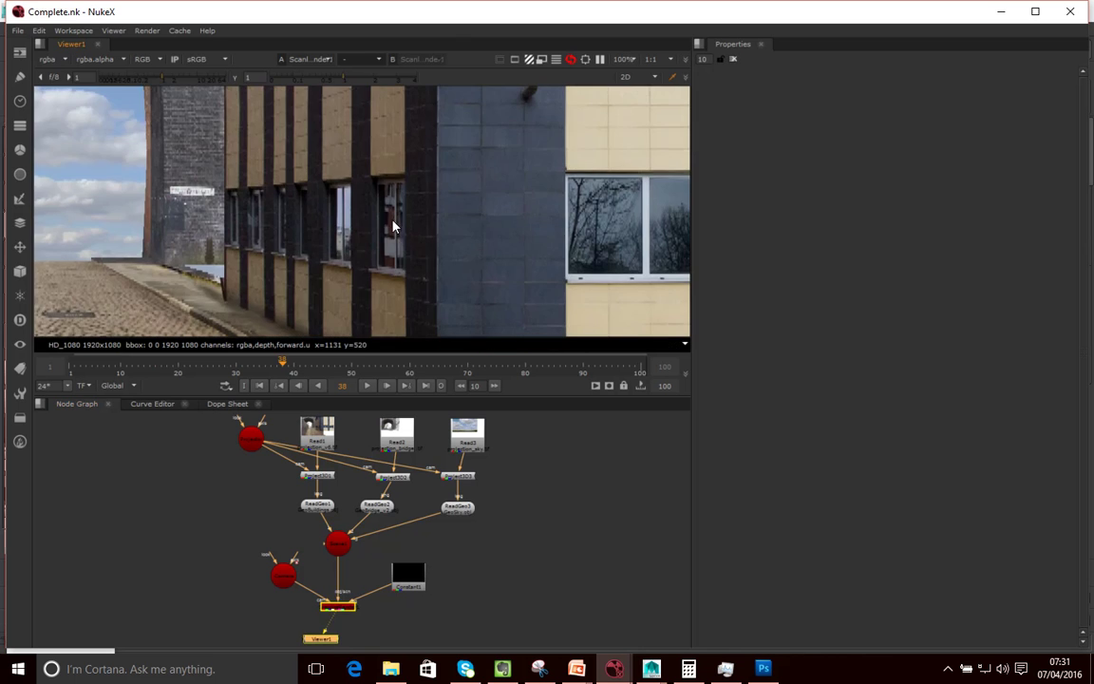
{"action": "middle_click_drag", "start_coordinate": [346, 195], "coordinate": [400, 220]}
{"action": "scroll", "coordinate": [400, 220], "scroll_direction": "down", "scroll_amount": 2}
{"action": "scroll", "coordinate": [400, 220], "scroll_direction": "up", "scroll_amount": 1}
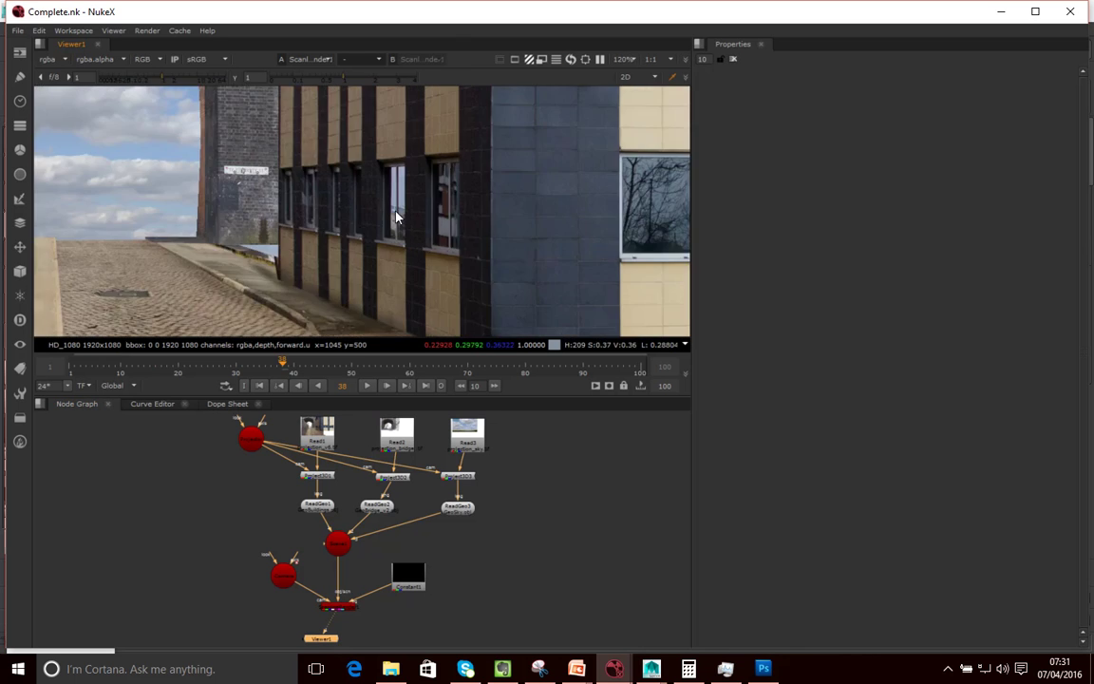
{"action": "scroll", "coordinate": [400, 221], "scroll_direction": "down", "scroll_amount": 1}
{"action": "scroll", "coordinate": [398, 219], "scroll_direction": "up", "scroll_amount": 3}
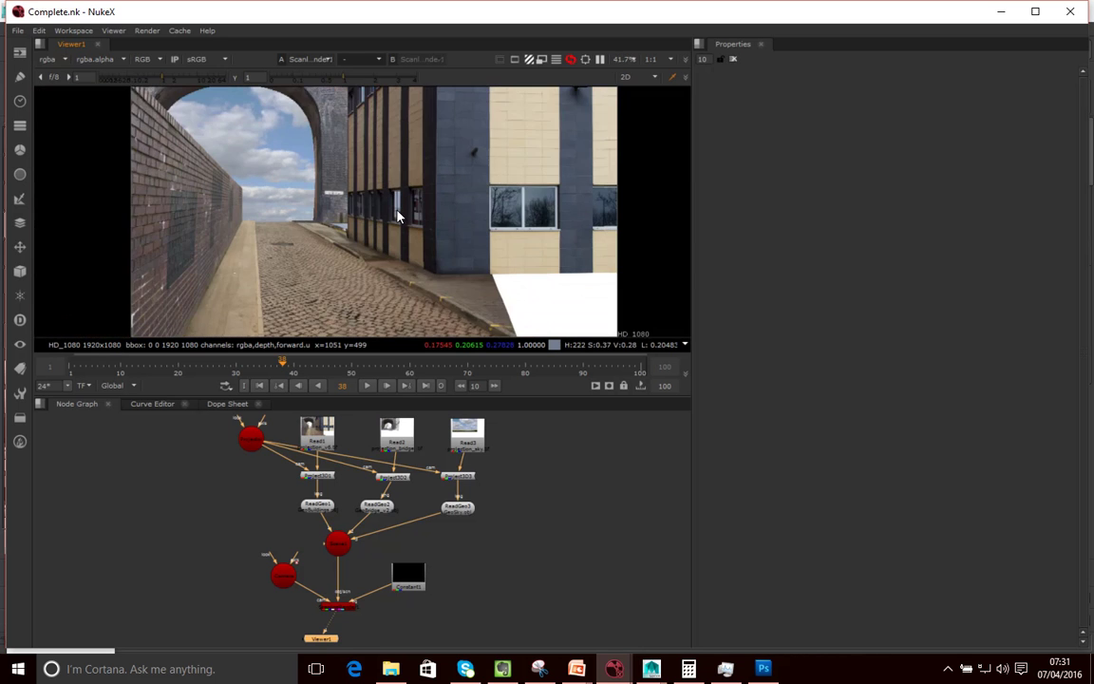
{"action": "scroll", "coordinate": [399, 218], "scroll_direction": "down", "scroll_amount": 2}
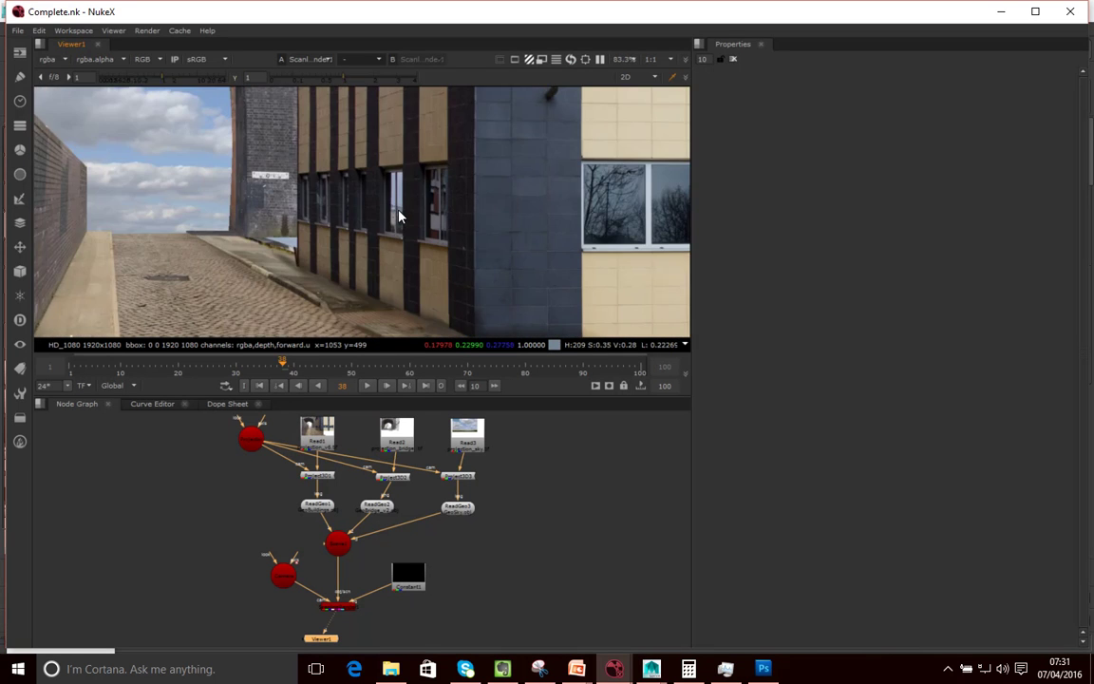
{"action": "scroll", "coordinate": [399, 218], "scroll_direction": "up", "scroll_amount": 4}
{"action": "scroll", "coordinate": [400, 220], "scroll_direction": "down", "scroll_amount": 2}
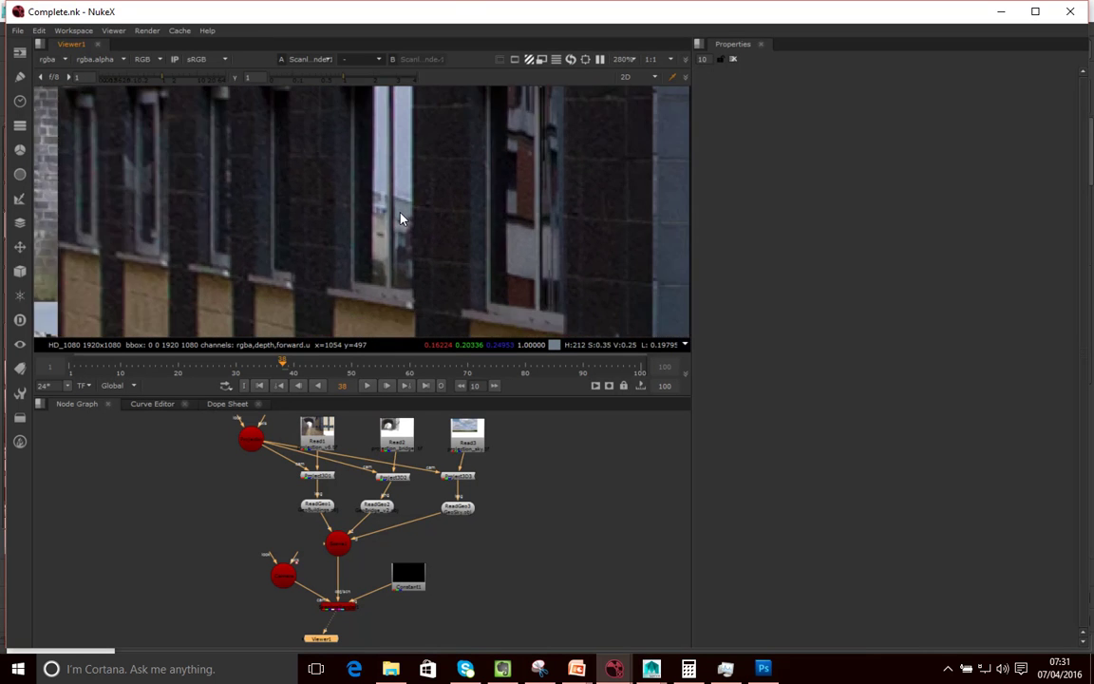
{"action": "scroll", "coordinate": [400, 219], "scroll_direction": "up", "scroll_amount": 1}
{"action": "scroll", "coordinate": [400, 220], "scroll_direction": "up", "scroll_amount": 1}
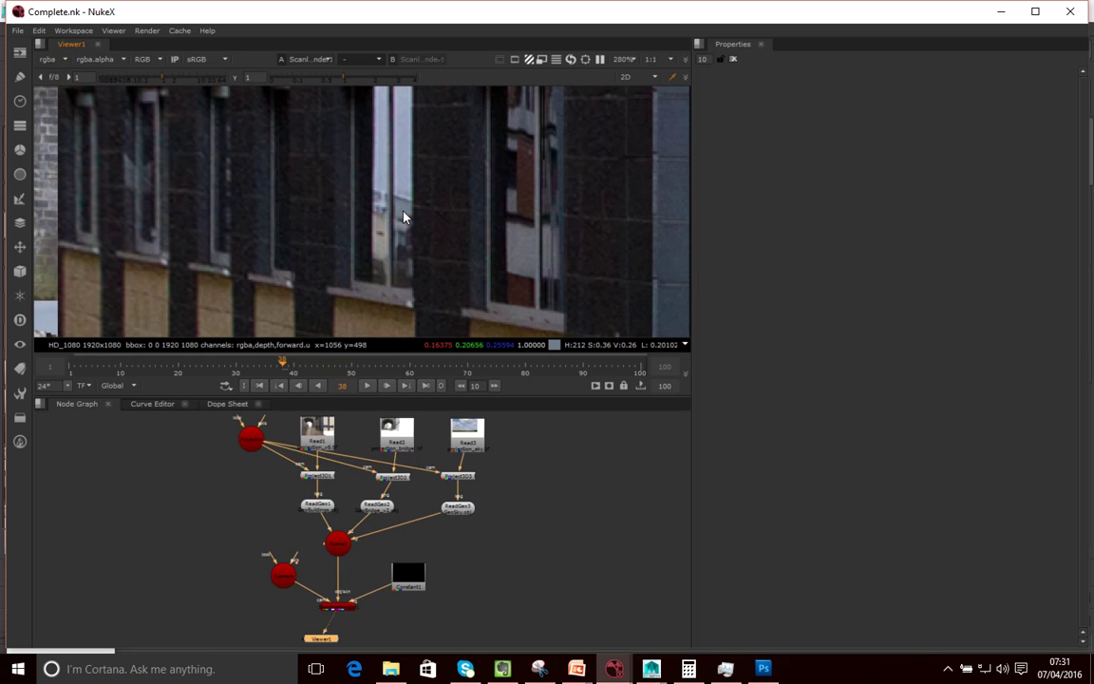
{"action": "scroll", "coordinate": [403, 217], "scroll_direction": "down", "scroll_amount": 2}
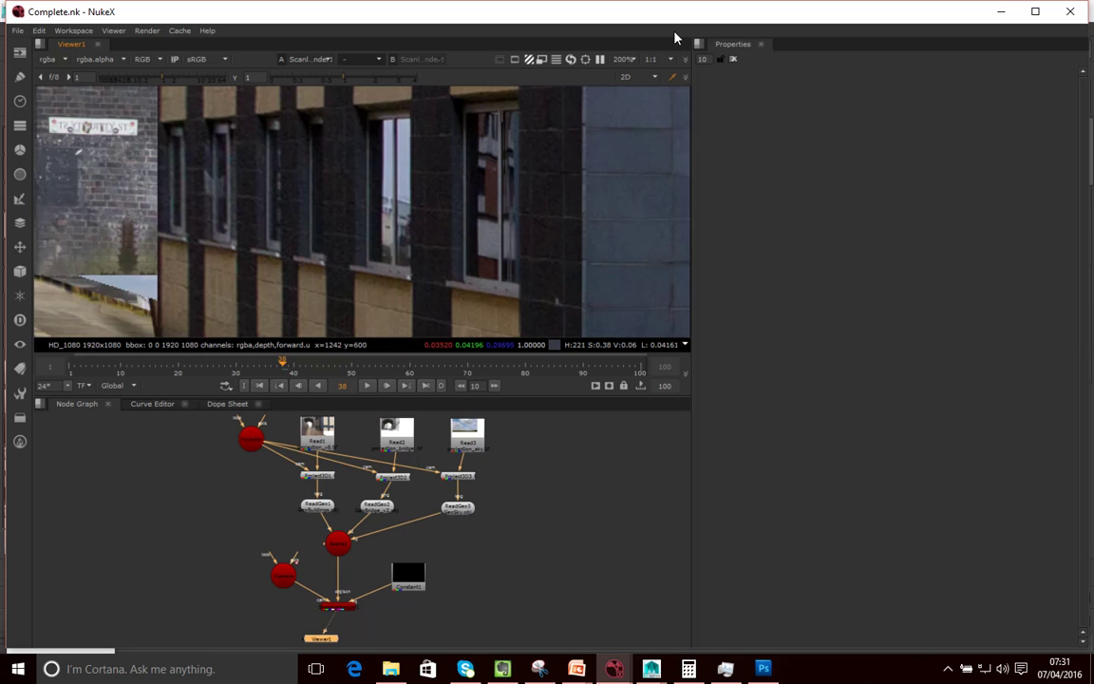
{"action": "scroll", "coordinate": [441, 205], "scroll_direction": "up", "scroll_amount": 3}
Step: Check the projection setup in the 3D view, then return the viewer to 2D
{"action": "left_click", "coordinate": [634, 76]}
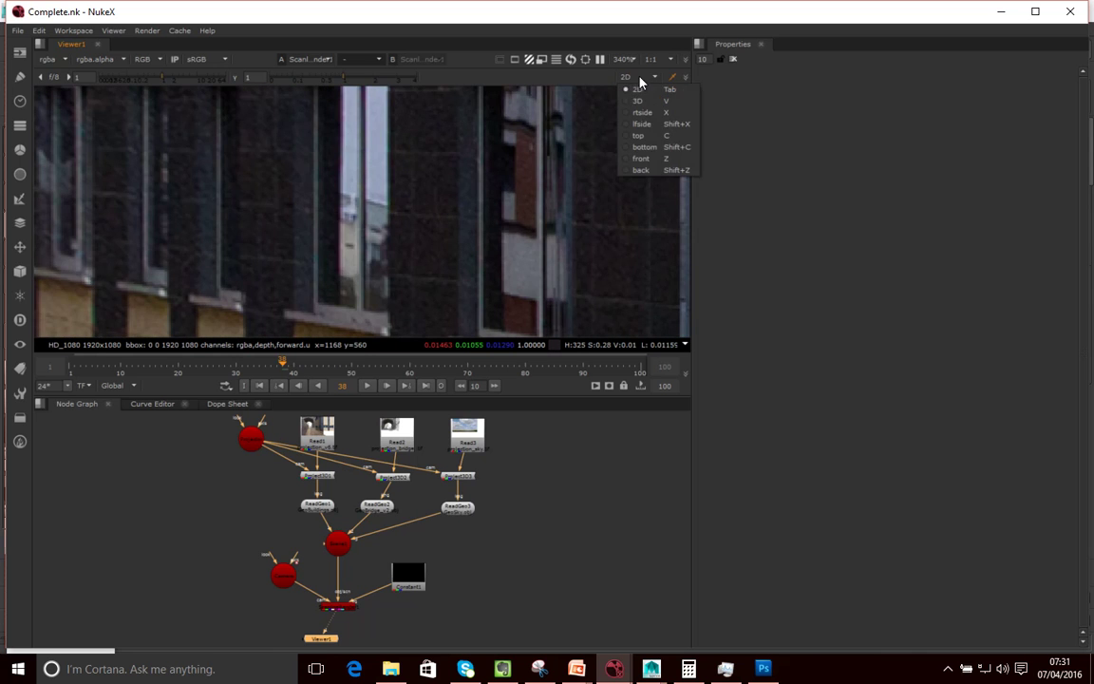
{"action": "left_click", "coordinate": [643, 102]}
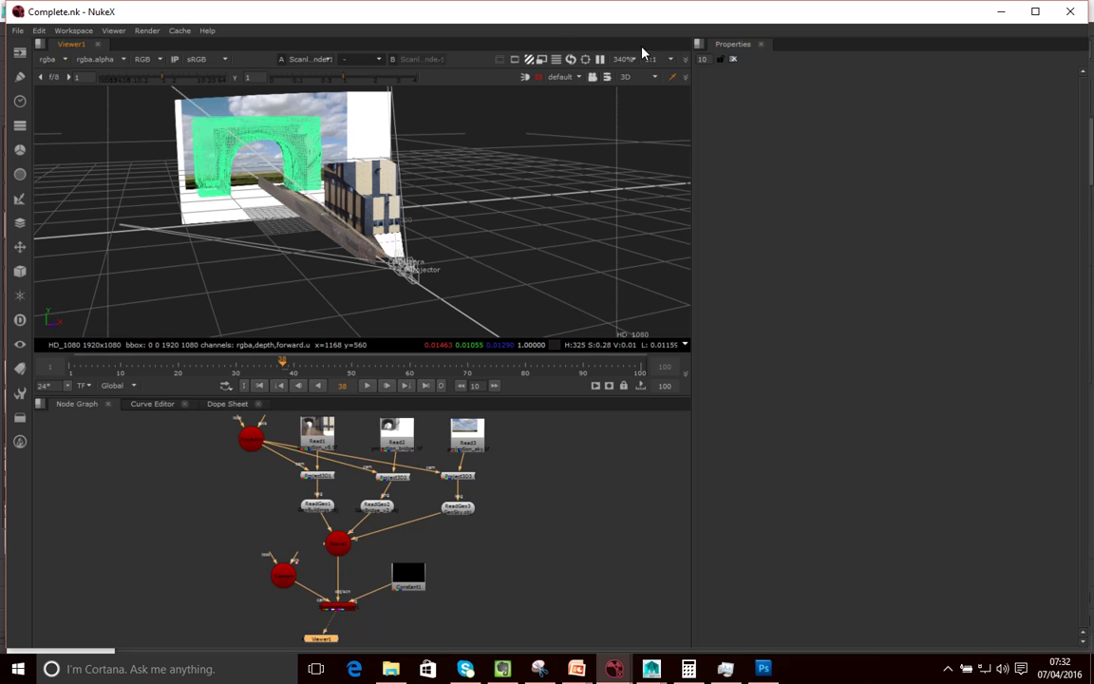
{"action": "left_click", "coordinate": [632, 77]}
{"action": "left_click", "coordinate": [644, 92]}
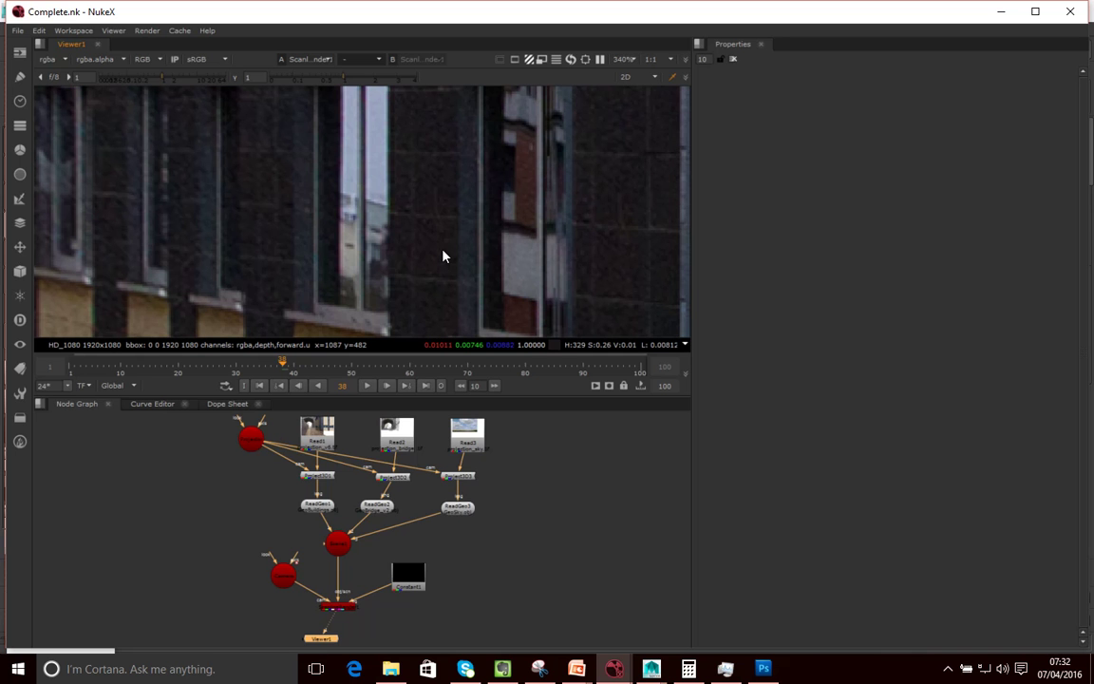
Step: Switch to Maya and examine the building's windows closely in the perspective view, ending with the whole scene framed
{"action": "left_click", "coordinate": [652, 669]}
{"action": "left_click", "coordinate": [676, 615]}
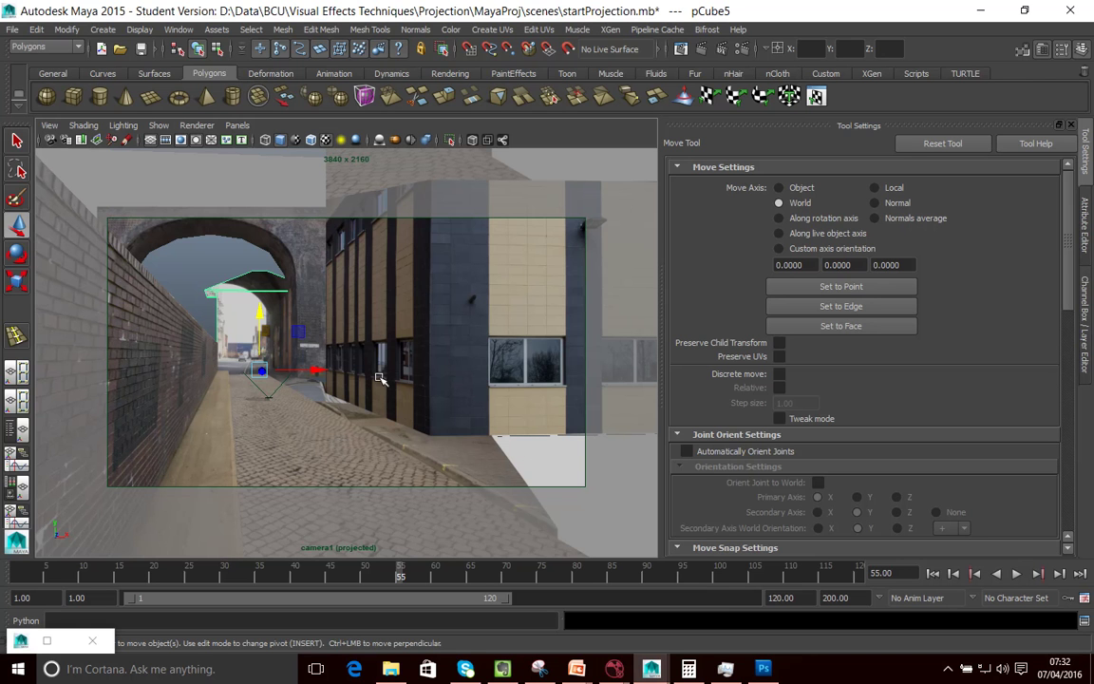
{"action": "key", "text": "space"}
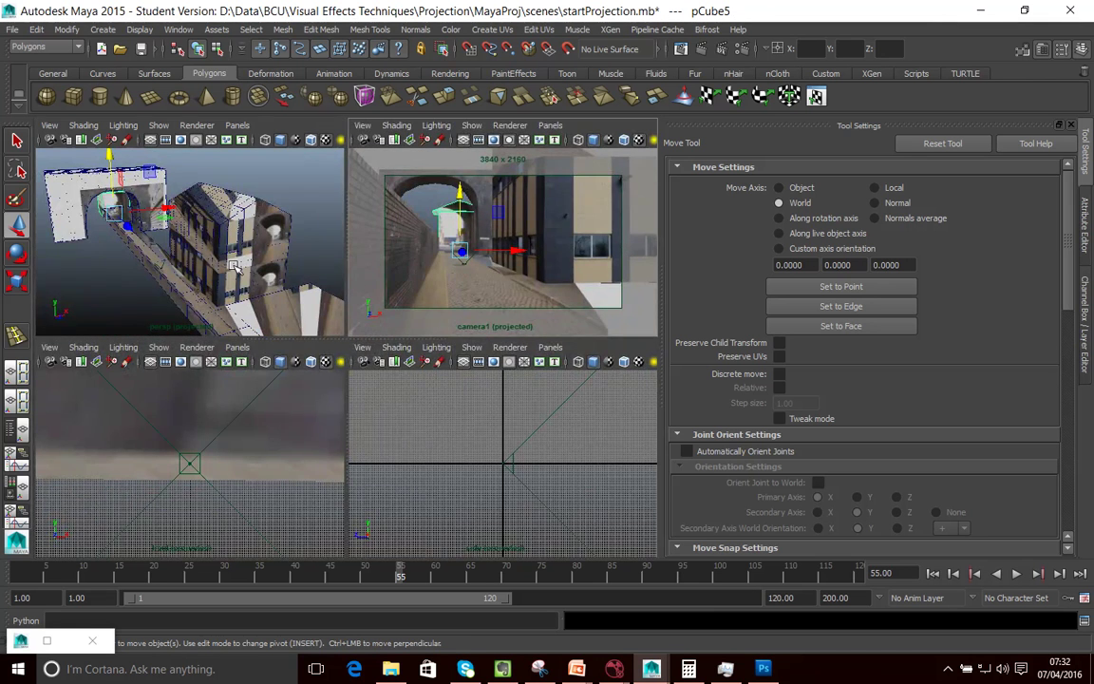
{"action": "key", "text": "space"}
{"action": "left_click_drag", "start_coordinate": [422, 418], "coordinate": [398, 423], "text": "alt"}
{"action": "scroll", "coordinate": [399, 427], "scroll_direction": "up", "scroll_amount": 5}
{"action": "scroll", "coordinate": [398, 425], "scroll_direction": "down", "scroll_amount": 3}
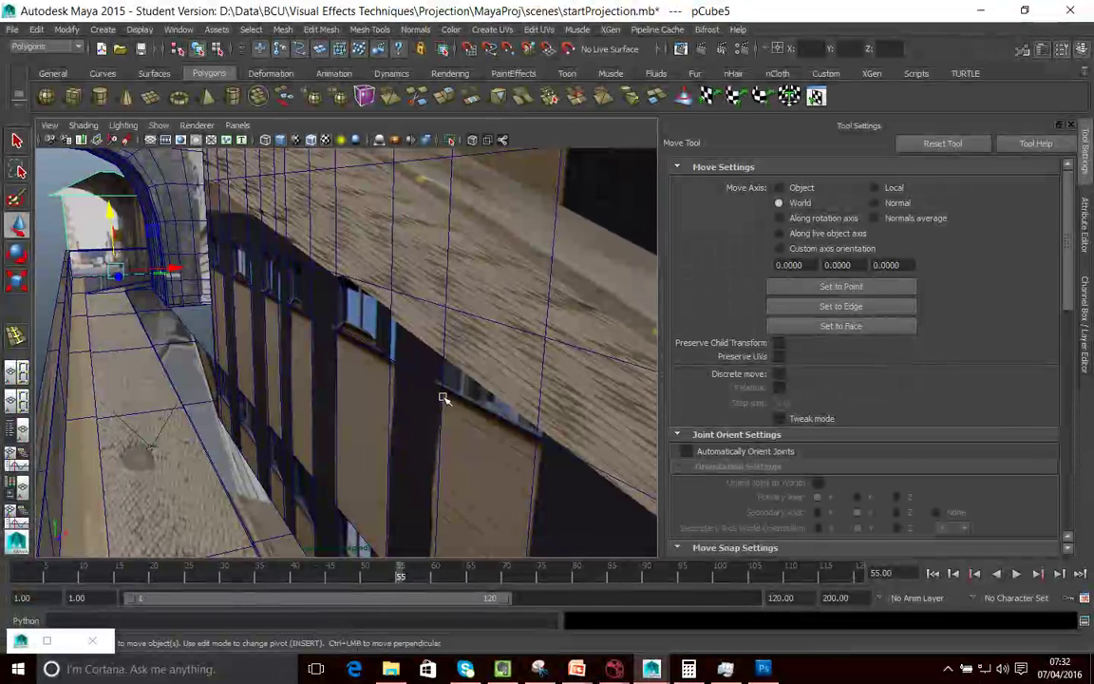
{"action": "left_click_drag", "start_coordinate": [442, 399], "coordinate": [442, 390], "text": "alt"}
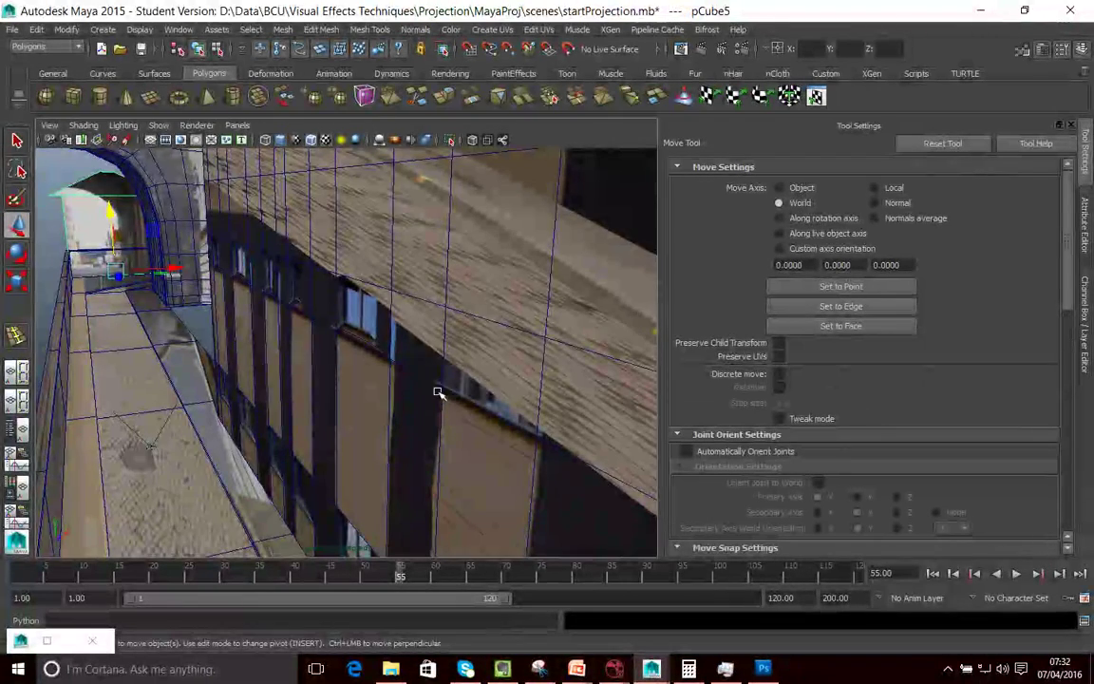
{"action": "key", "text": "a"}
{"action": "scroll", "coordinate": [359, 259], "scroll_direction": "up", "scroll_amount": 6}
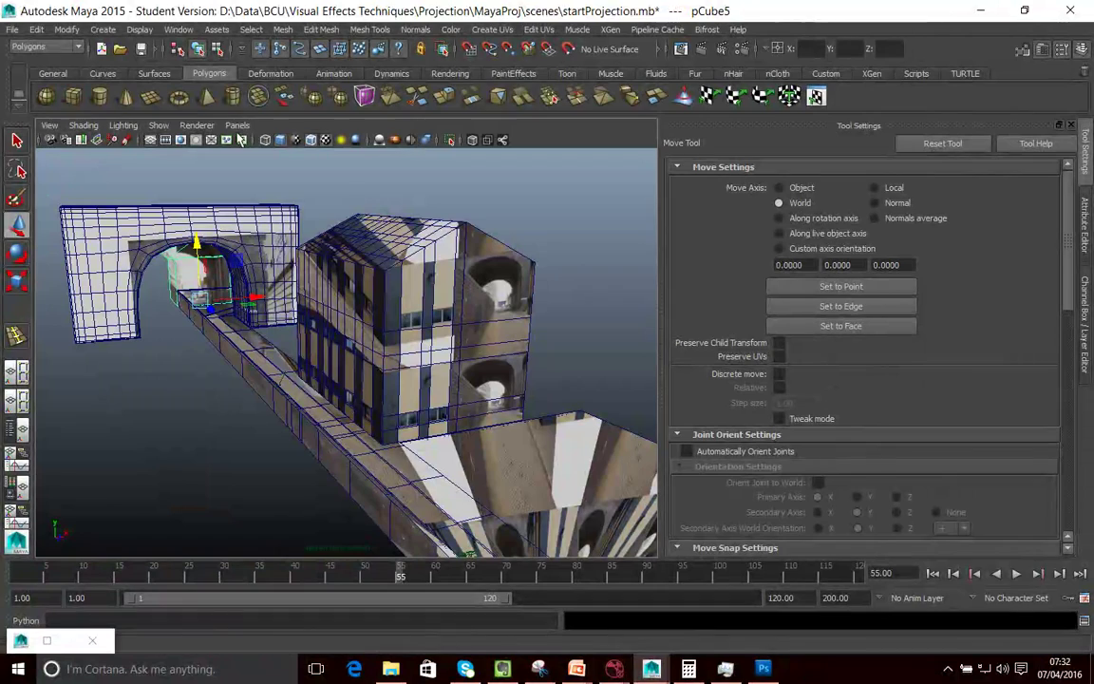
Step: Look through camera2 in the viewport and return the timeline to frame 1
{"action": "left_click", "coordinate": [237, 124]}
{"action": "mouse_move", "coordinate": [261, 140]}
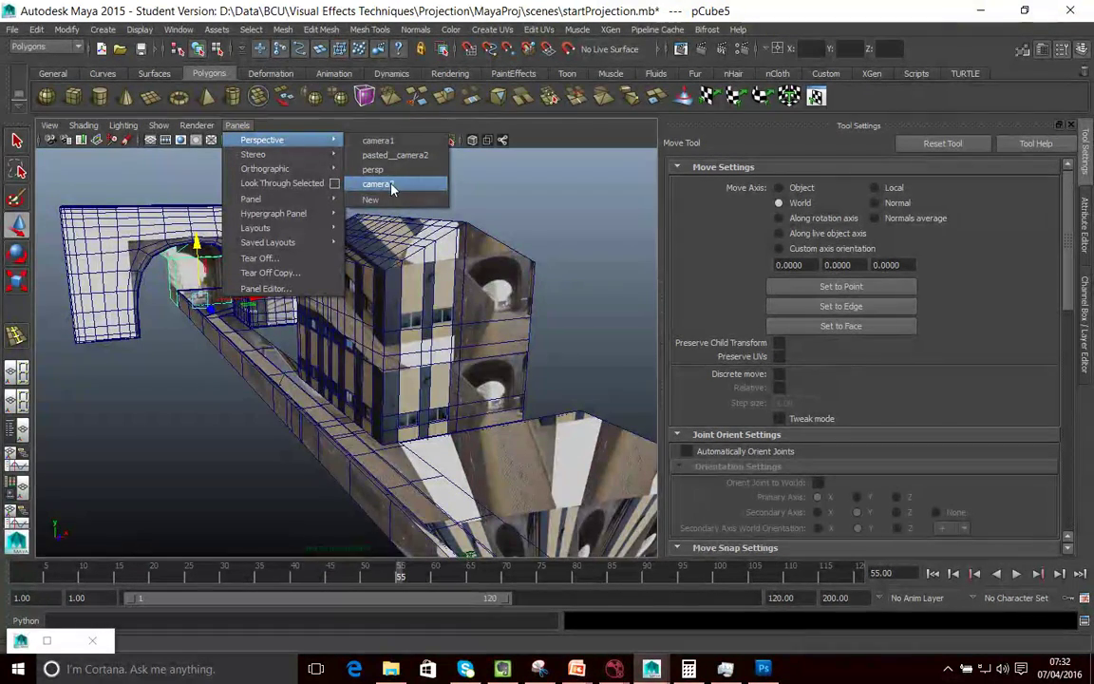
{"action": "left_click", "coordinate": [383, 184]}
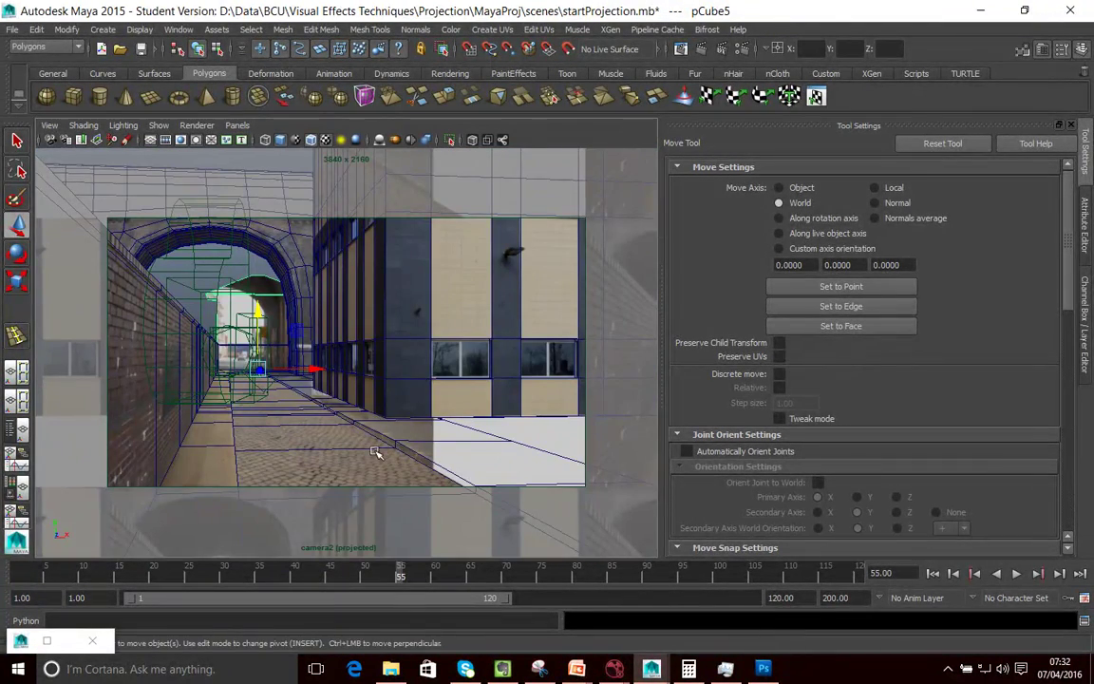
{"action": "key", "text": "alt+shift+v"}
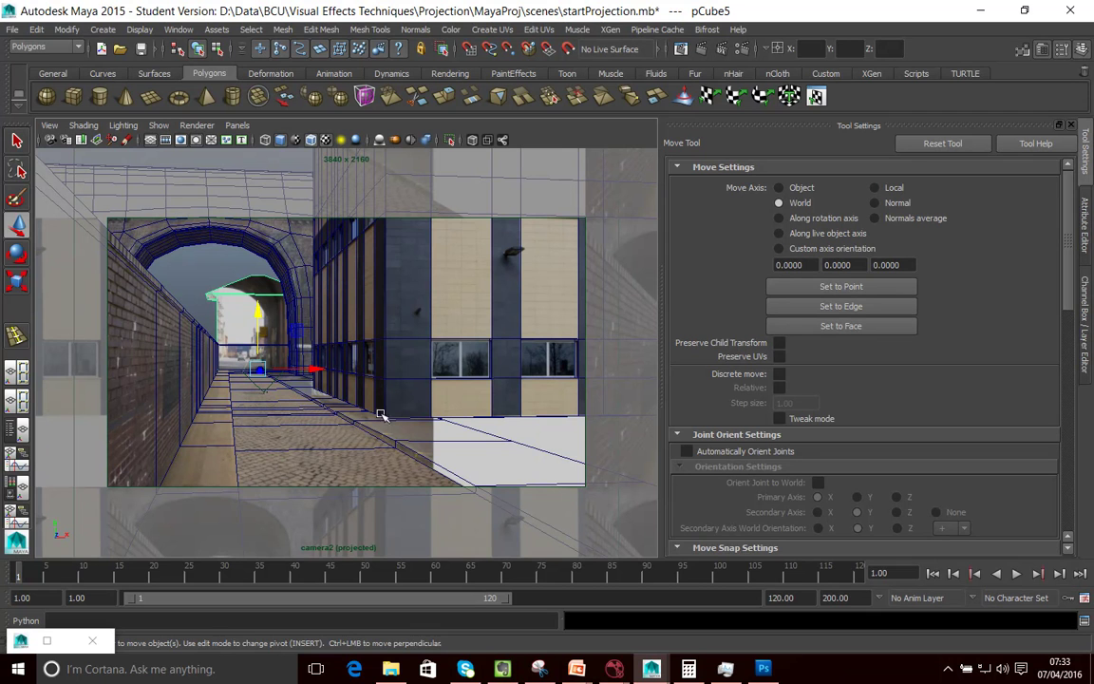
Step: Select the camera2 view's camera and display its attributes
{"action": "left_click", "coordinate": [50, 126]}
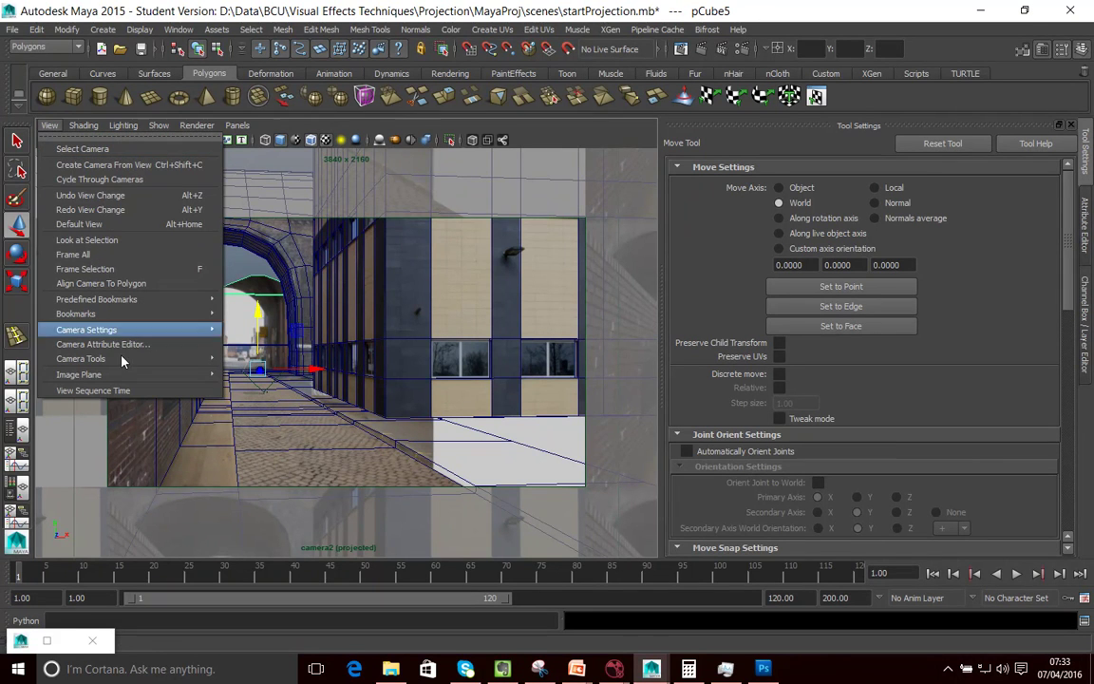
{"action": "mouse_move", "coordinate": [113, 330]}
{"action": "left_click", "coordinate": [49, 126]}
{"action": "left_click", "coordinate": [49, 126]}
{"action": "left_click", "coordinate": [82, 149]}
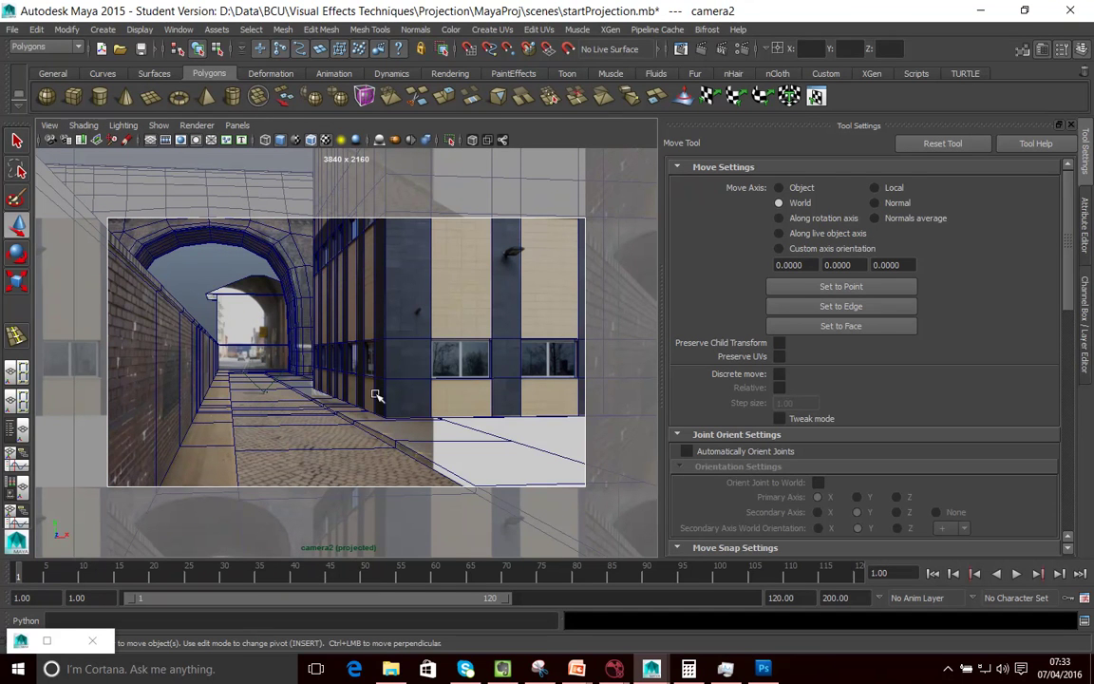
{"action": "left_click", "coordinate": [1085, 218]}
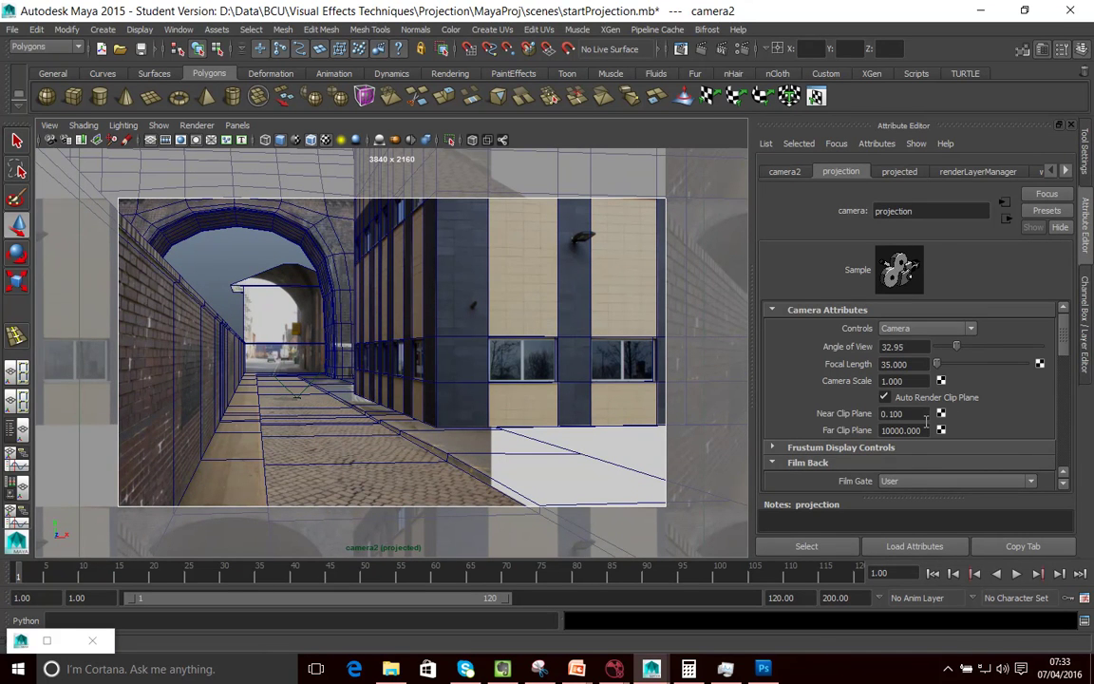
Step: Expand the projection camera's Display Options and set its Overscan to 0.7
{"action": "scroll", "coordinate": [912, 427], "scroll_direction": "down", "scroll_amount": 5}
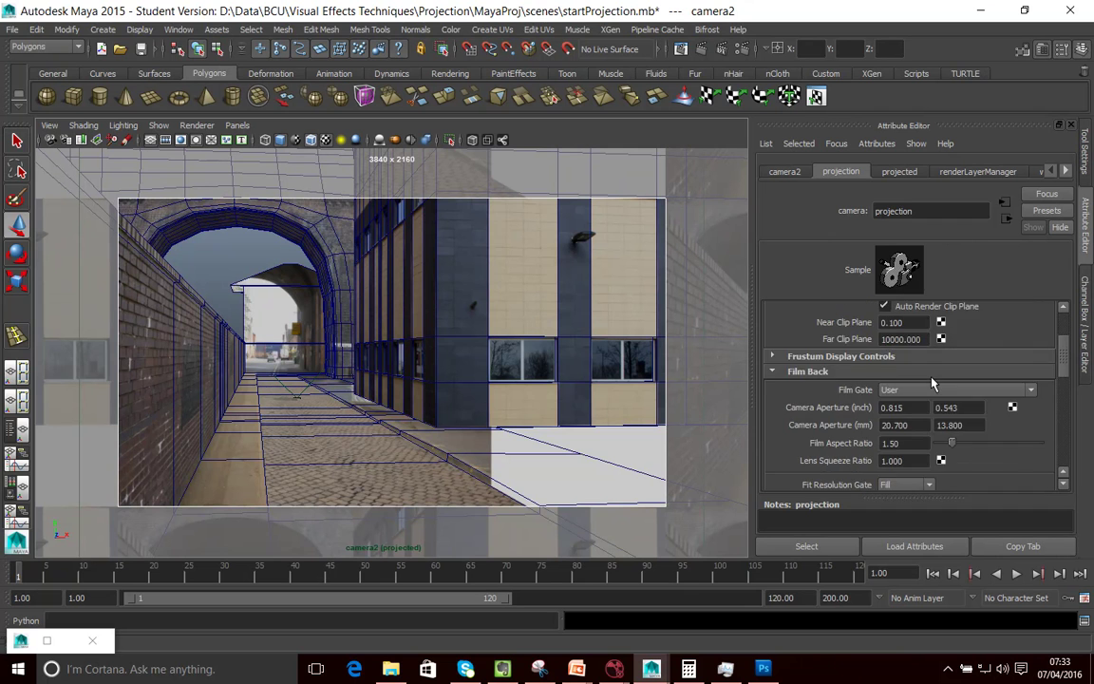
{"action": "scroll", "coordinate": [933, 383], "scroll_direction": "down", "scroll_amount": 5}
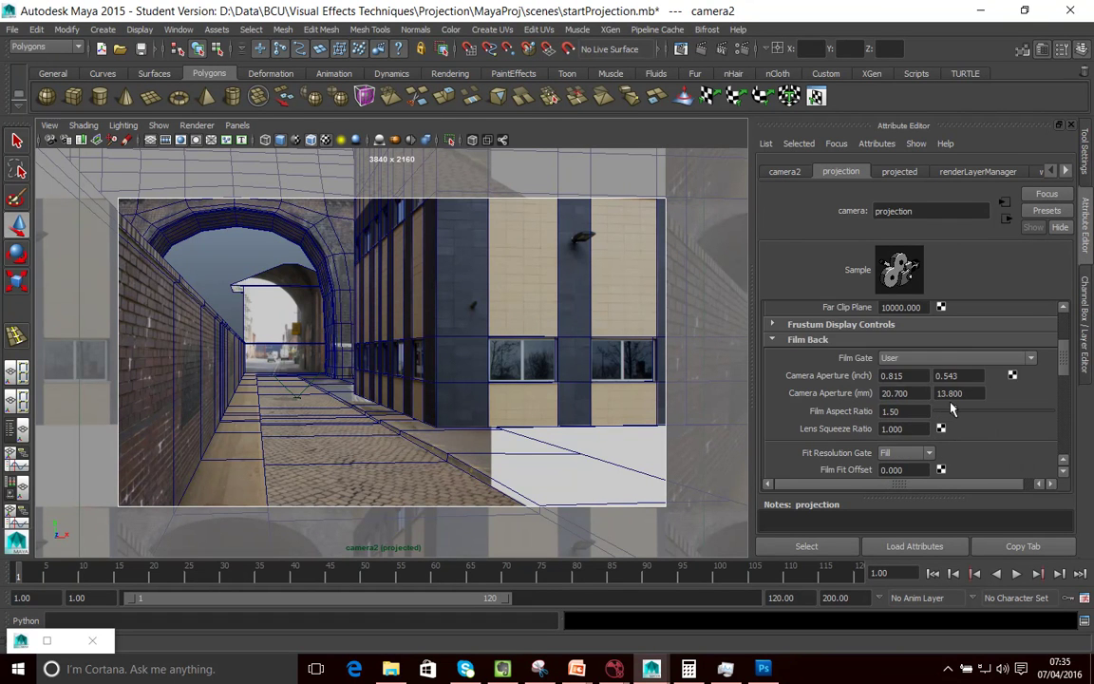
{"action": "scroll", "coordinate": [938, 380], "scroll_direction": "down", "scroll_amount": 1}
{"action": "scroll", "coordinate": [936, 405], "scroll_direction": "down", "scroll_amount": 5}
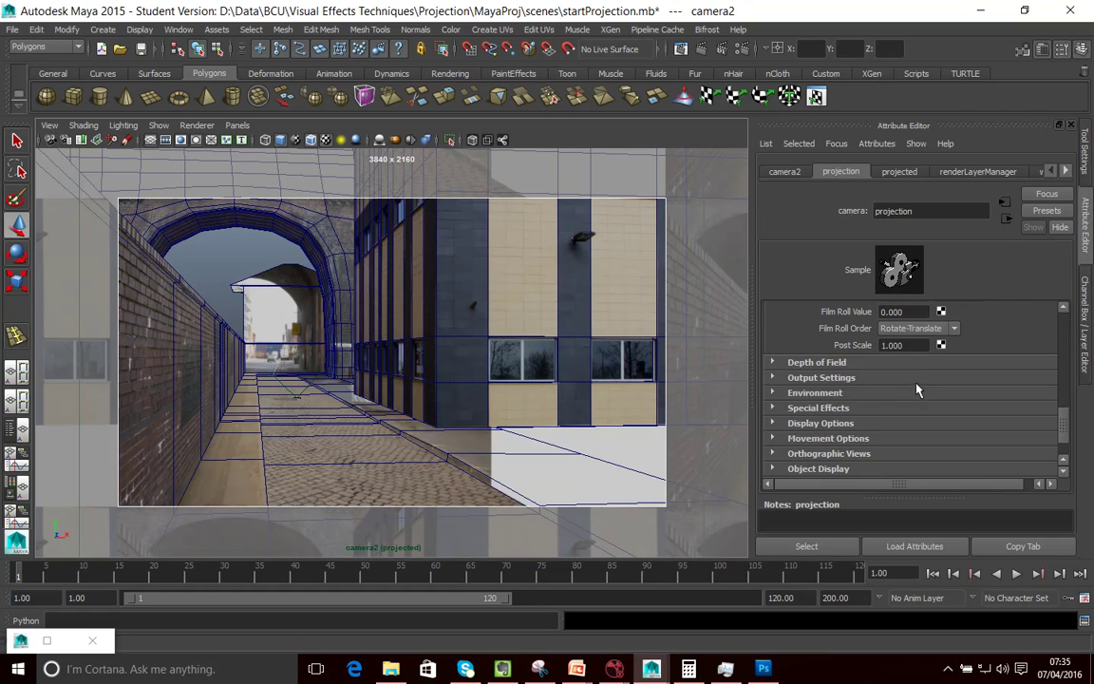
{"action": "left_click", "coordinate": [780, 426]}
{"action": "scroll", "coordinate": [884, 399], "scroll_direction": "down", "scroll_amount": 3}
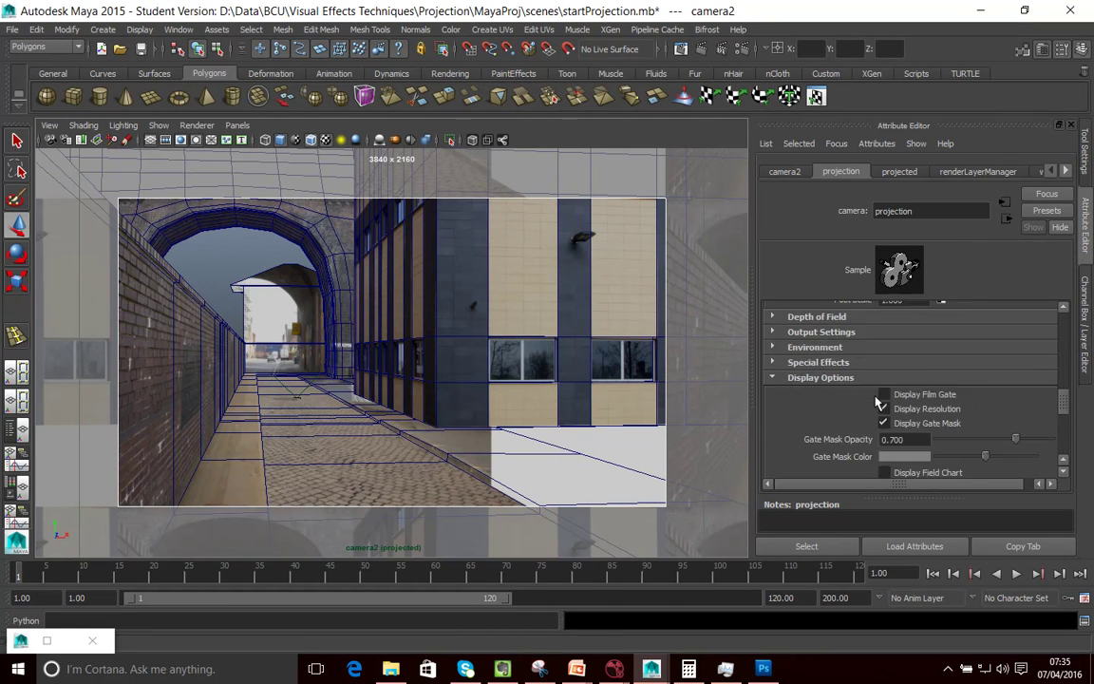
{"action": "scroll", "coordinate": [905, 393], "scroll_direction": "down", "scroll_amount": 3}
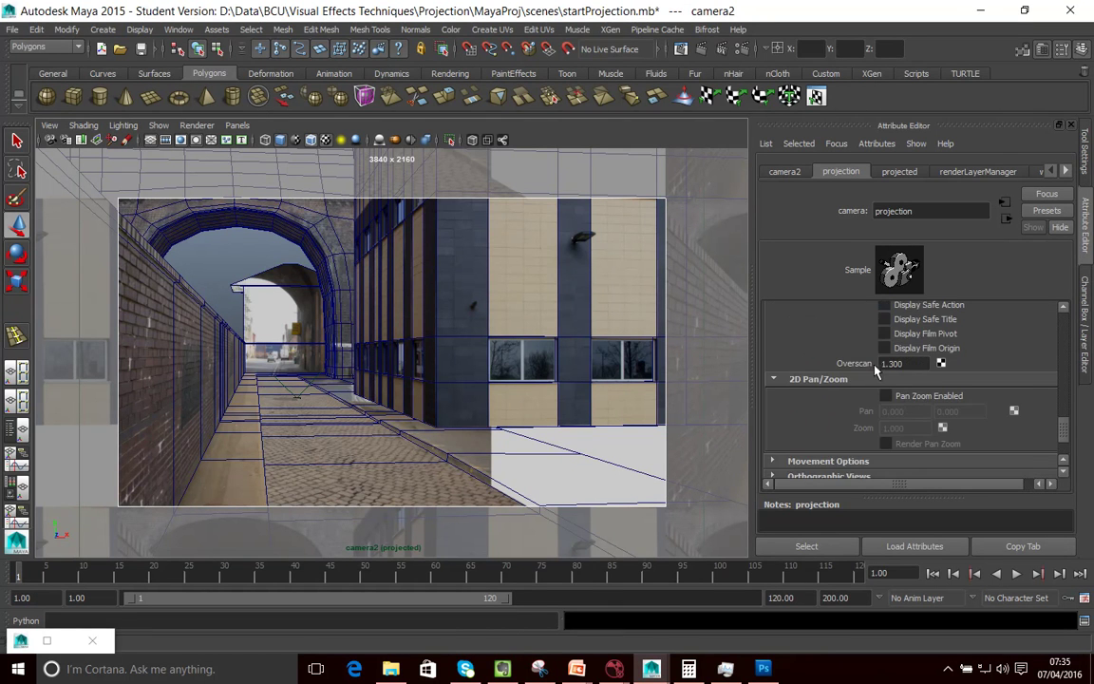
{"action": "double_click", "coordinate": [908, 366]}
{"action": "type", "text": "0.7"}
{"action": "key", "text": "Return"}
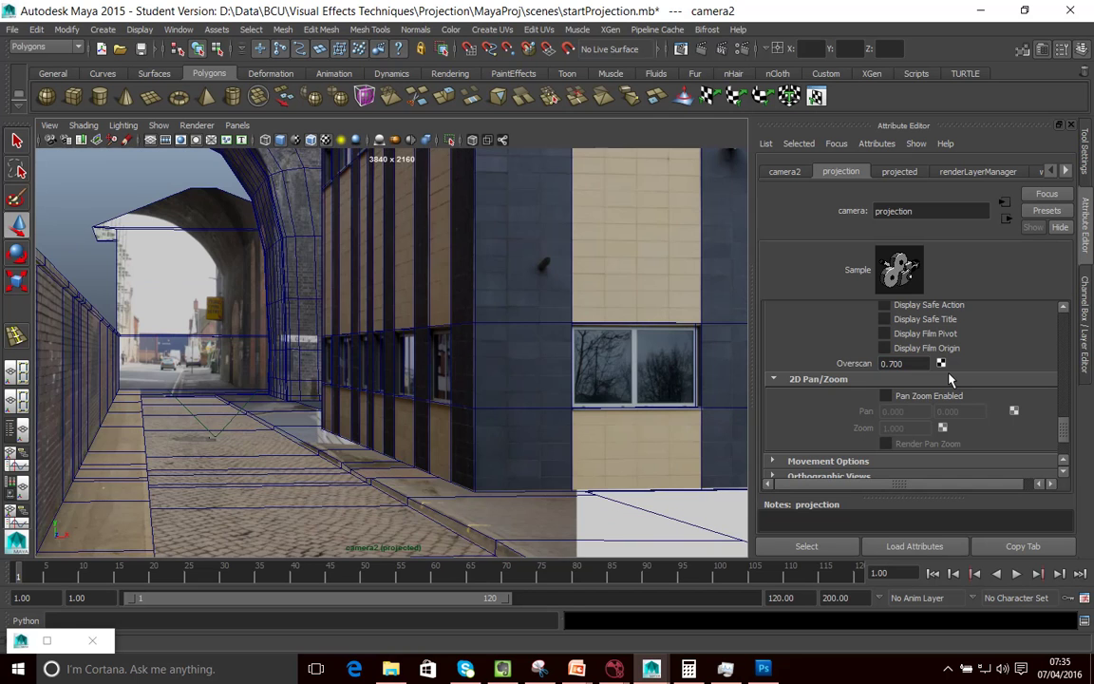
Step: Reduce the projection camera's Overscan to 0.5 for a closer view of the building
{"action": "double_click", "coordinate": [900, 363]}
{"action": "type", "text": "0.5"}
{"action": "key", "text": "Return"}
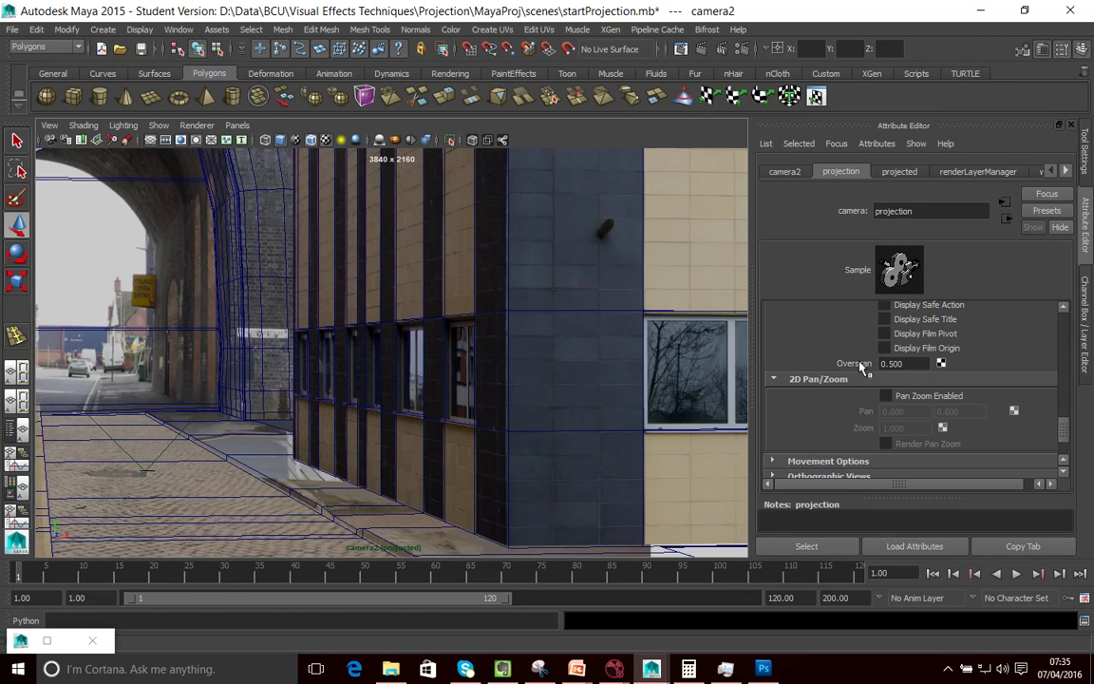
Step: Switch the viewport from camera2 to the persp camera
{"action": "left_click", "coordinate": [237, 124]}
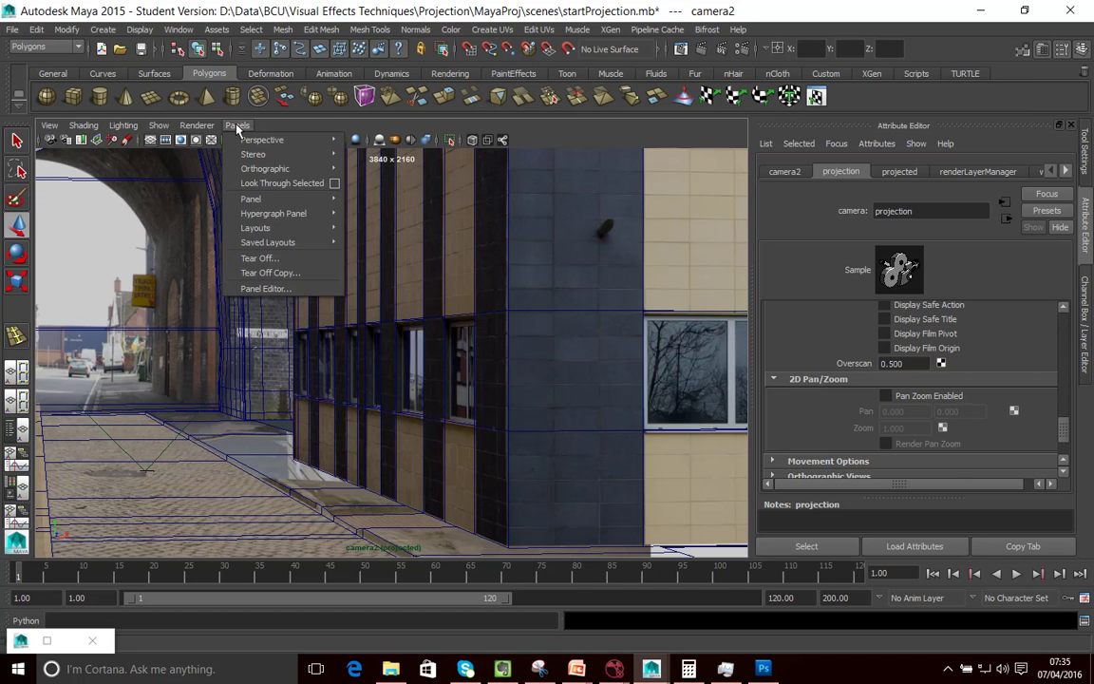
{"action": "mouse_move", "coordinate": [254, 141]}
{"action": "left_click", "coordinate": [372, 169]}
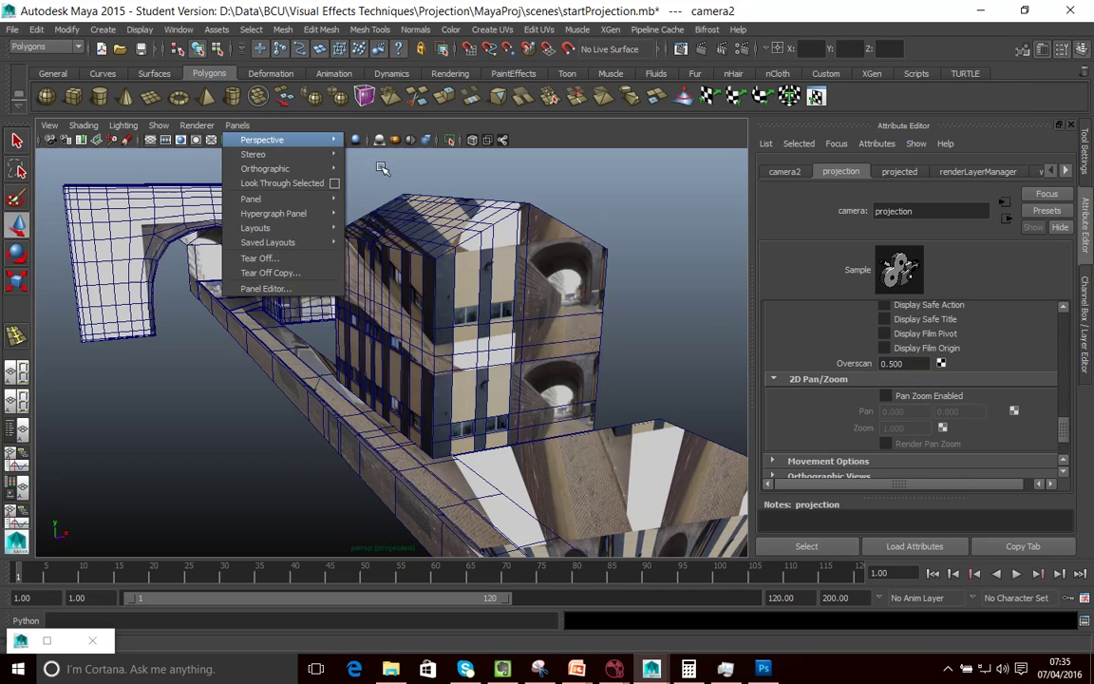
Step: Inspect the projected building and ground from another angle in the persp view and return the viewport to camera2
{"action": "left_click_drag", "start_coordinate": [474, 403], "coordinate": [216, 357], "text": "alt"}
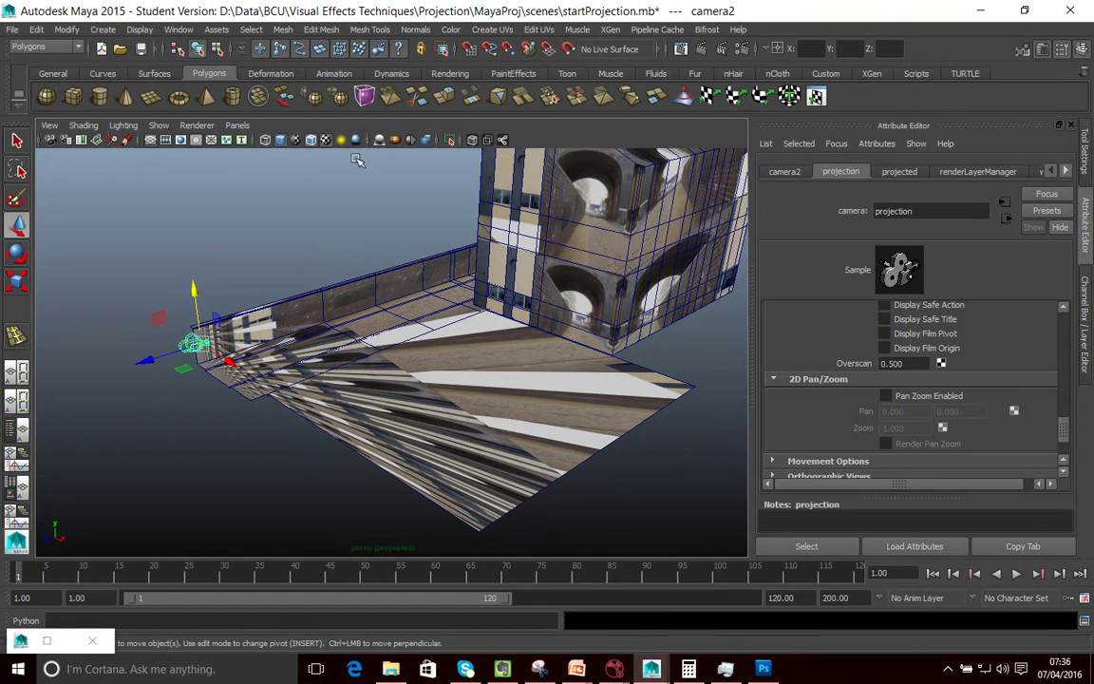
{"action": "left_click", "coordinate": [237, 125]}
{"action": "mouse_move", "coordinate": [254, 142]}
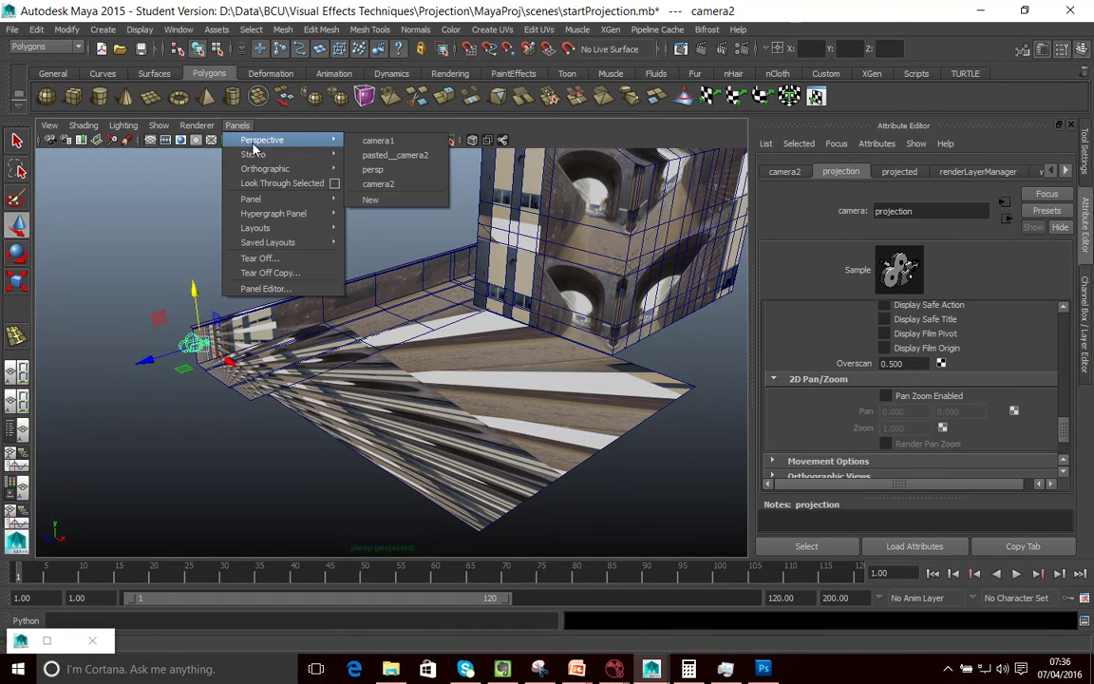
{"action": "left_click", "coordinate": [380, 184]}
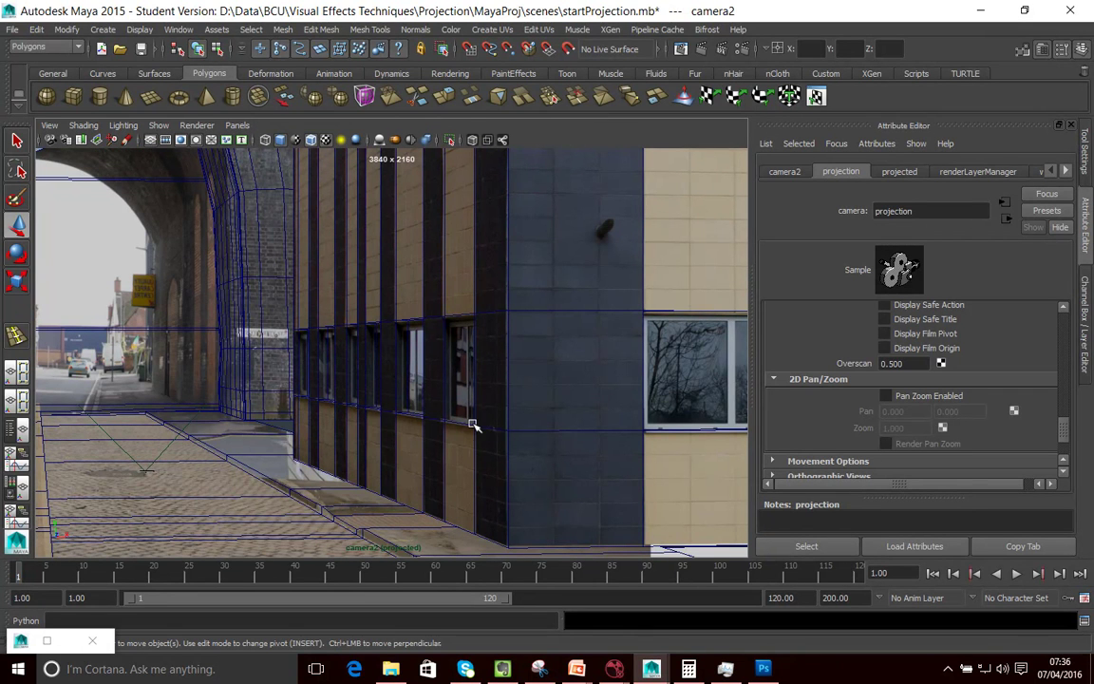
Step: Adjust the building mesh's vertices above and below the side window nearest the corner to match the projected window edge
{"action": "right_click_drag", "start_coordinate": [472, 323], "coordinate": [404, 288]}
{"action": "left_click", "coordinate": [448, 318]}
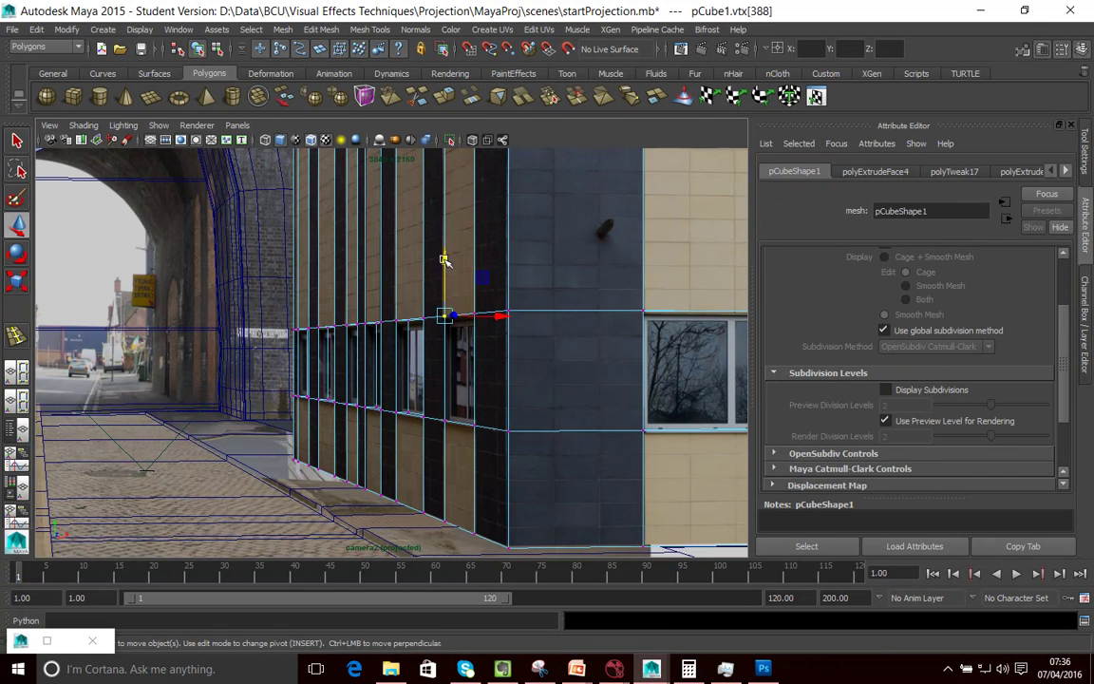
{"action": "left_click", "coordinate": [467, 307]}
{"action": "left_click", "coordinate": [441, 315]}
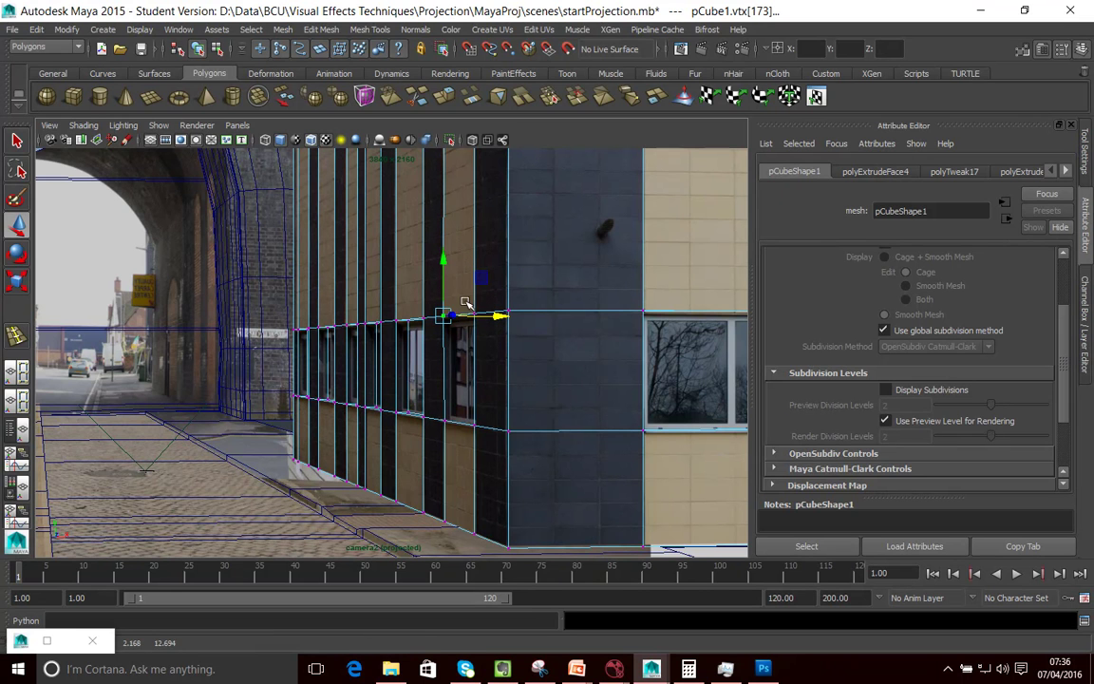
{"action": "left_click", "coordinate": [443, 419]}
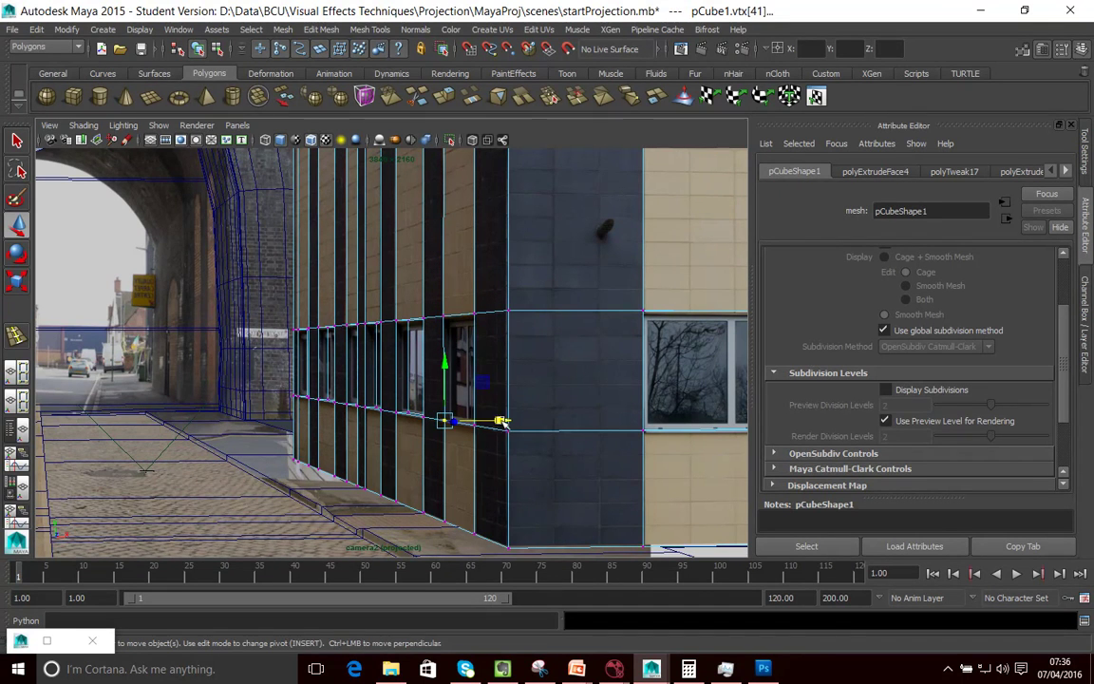
Step: Shift the building mesh's top and bottom vertices at the second side window sideways to align with the projected window edge
{"action": "left_click", "coordinate": [406, 410]}
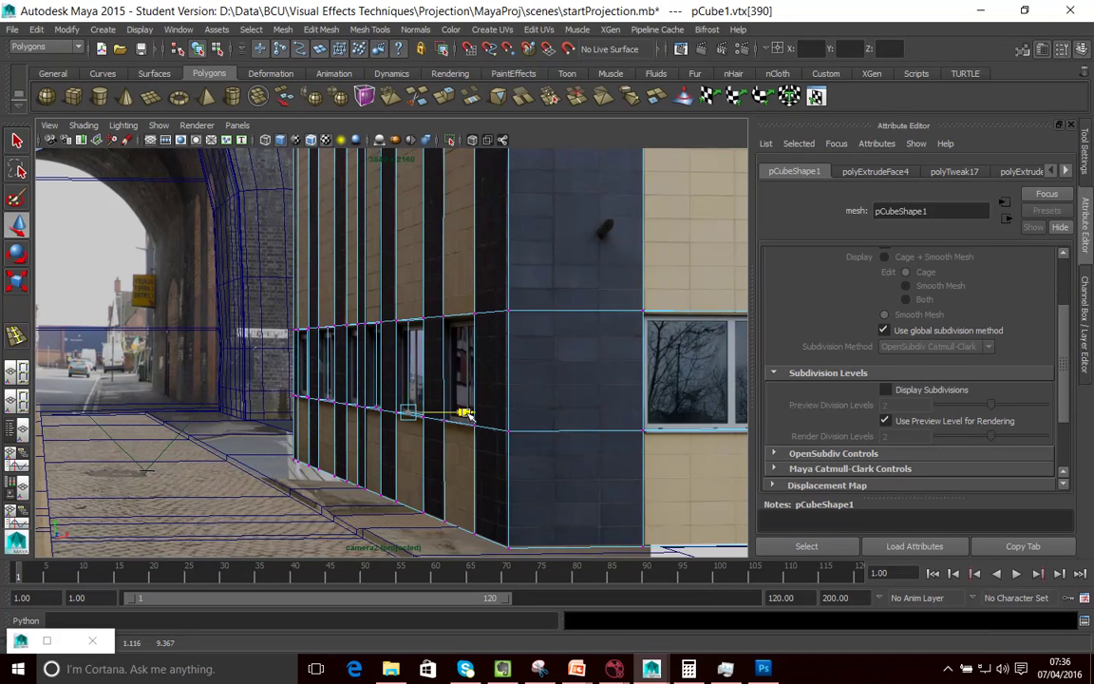
{"action": "left_click", "coordinate": [407, 321]}
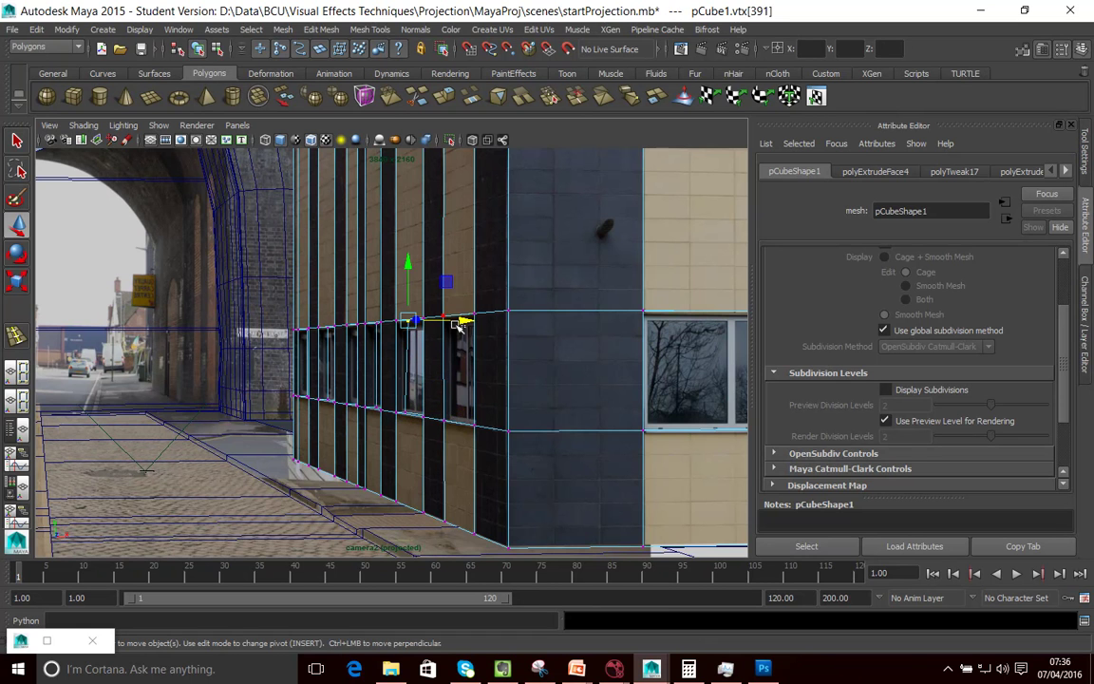
{"action": "key", "text": "F8"}
{"action": "left_click", "coordinate": [411, 331]}
{"action": "right_click", "coordinate": [410, 289]}
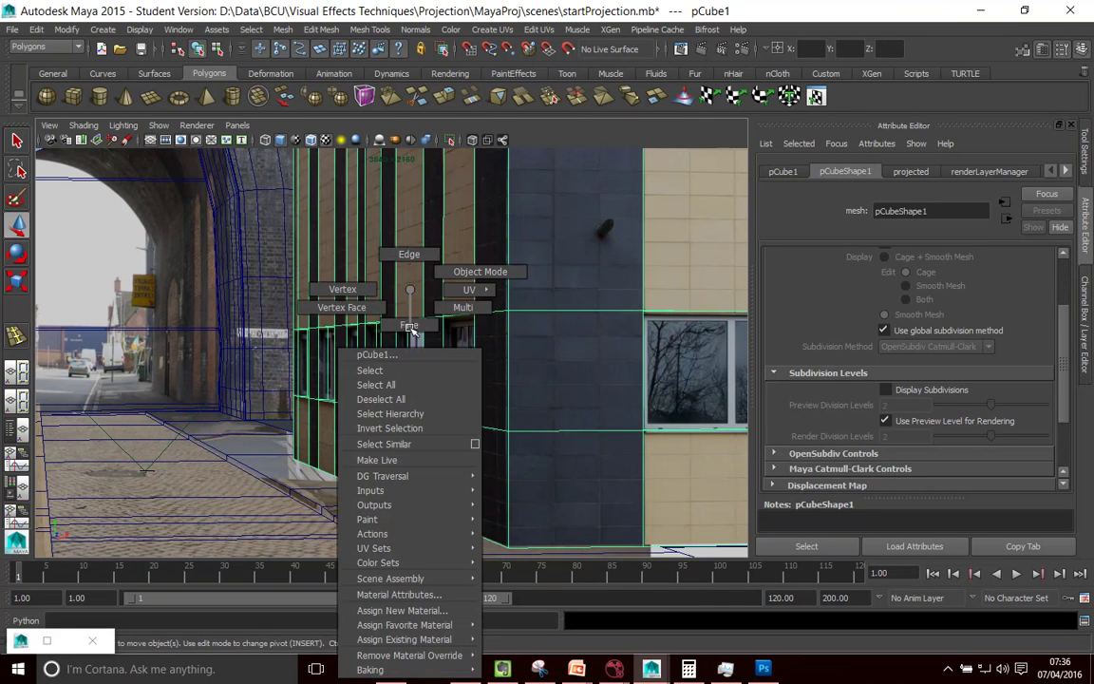
{"action": "right_click_drag", "start_coordinate": [410, 284], "coordinate": [355, 289]}
{"action": "left_click", "coordinate": [458, 321]}
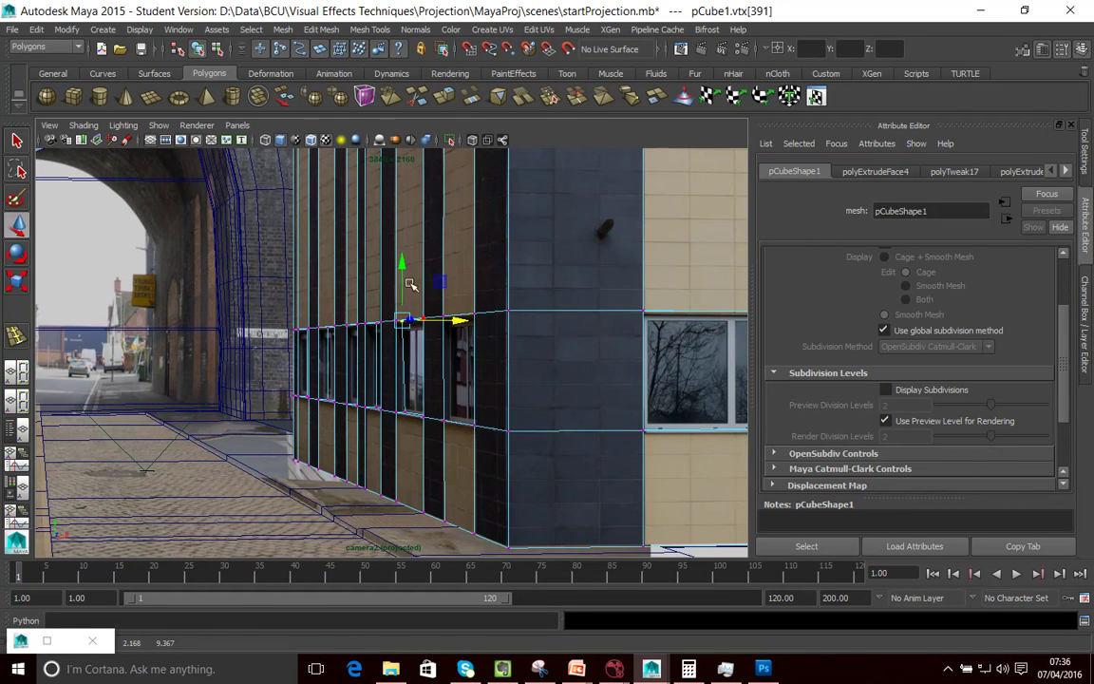
{"action": "left_click", "coordinate": [403, 410]}
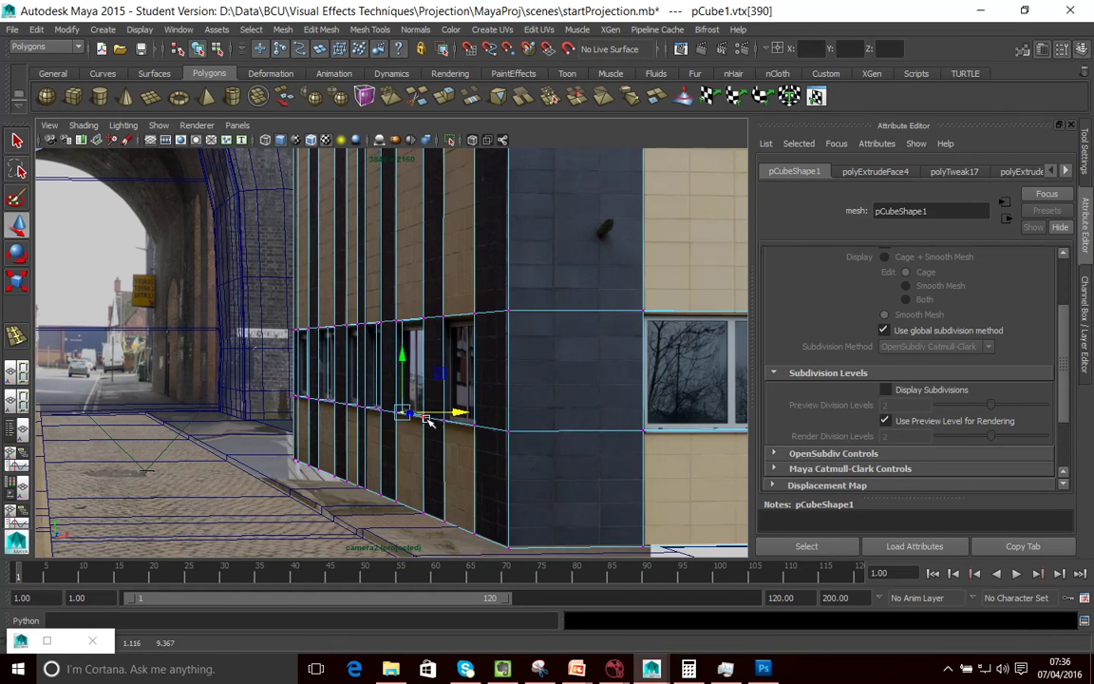
{"action": "left_click", "coordinate": [423, 418]}
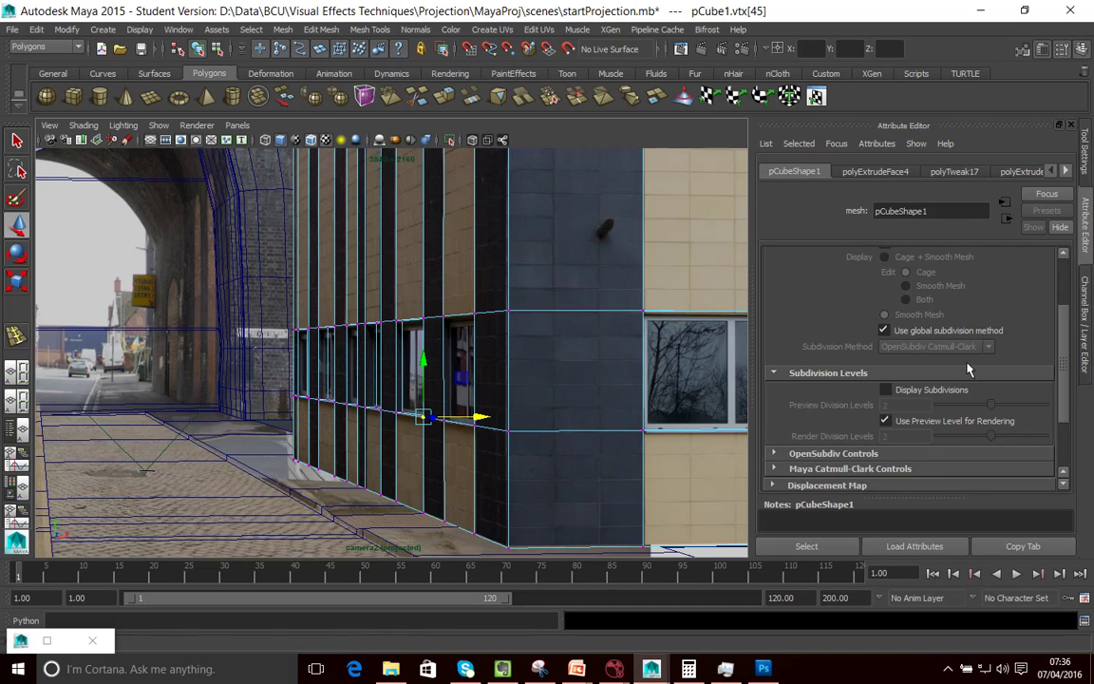
Step: Select the camera2 view's camera and enable its 2D Pan/Zoom
{"action": "scroll", "coordinate": [961, 337], "scroll_direction": "down", "scroll_amount": 2}
{"action": "scroll", "coordinate": [961, 337], "scroll_direction": "up", "scroll_amount": 4}
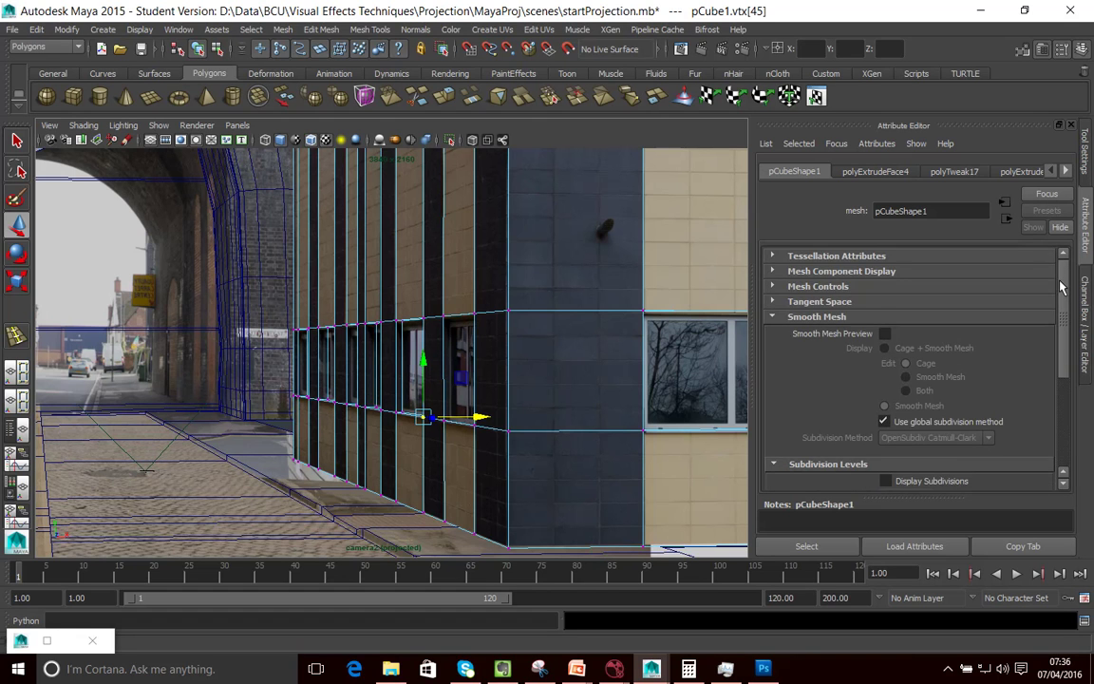
{"action": "scroll", "coordinate": [1066, 332], "scroll_direction": "down", "scroll_amount": 4}
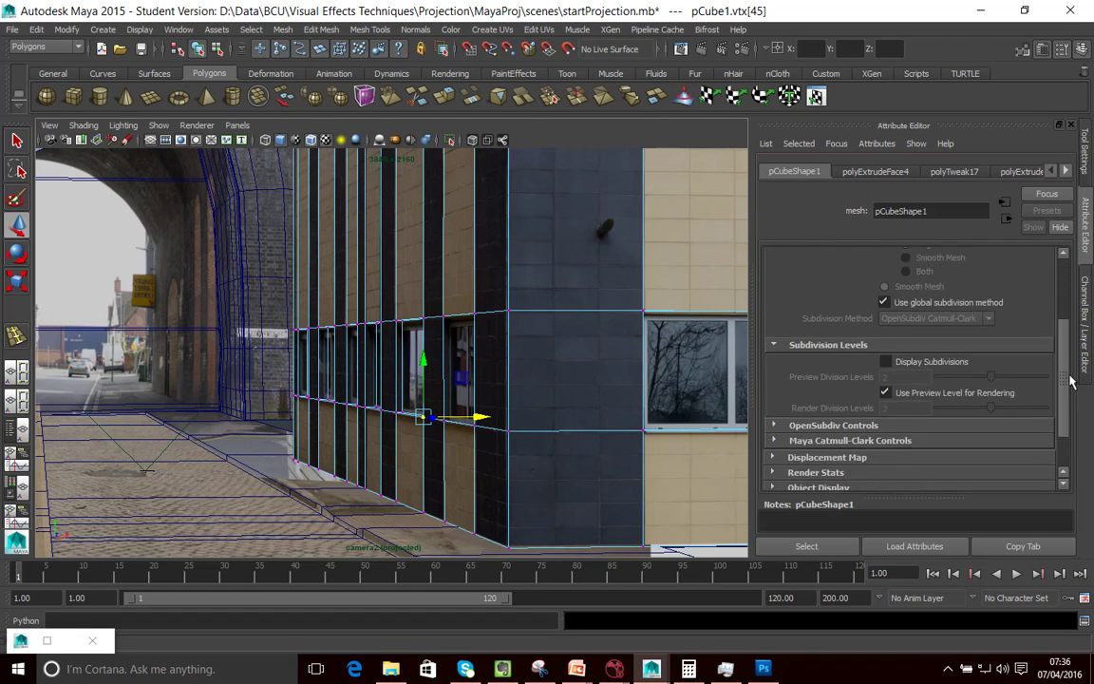
{"action": "scroll", "coordinate": [1070, 380], "scroll_direction": "up", "scroll_amount": 4}
{"action": "left_click", "coordinate": [49, 126]}
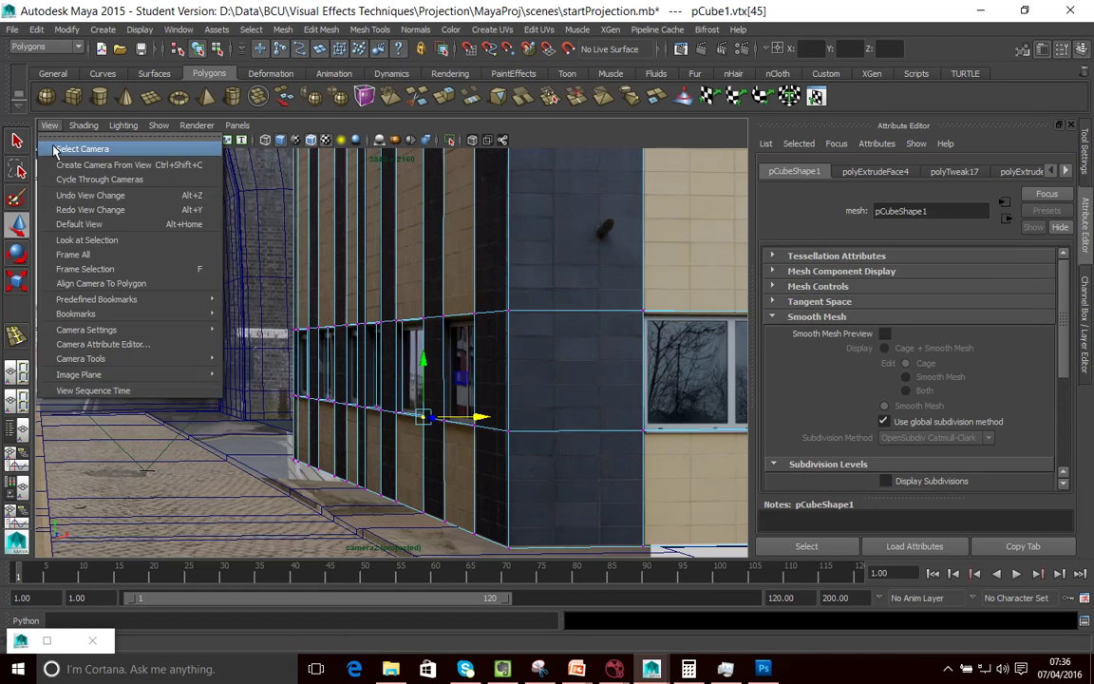
{"action": "left_click", "coordinate": [76, 150]}
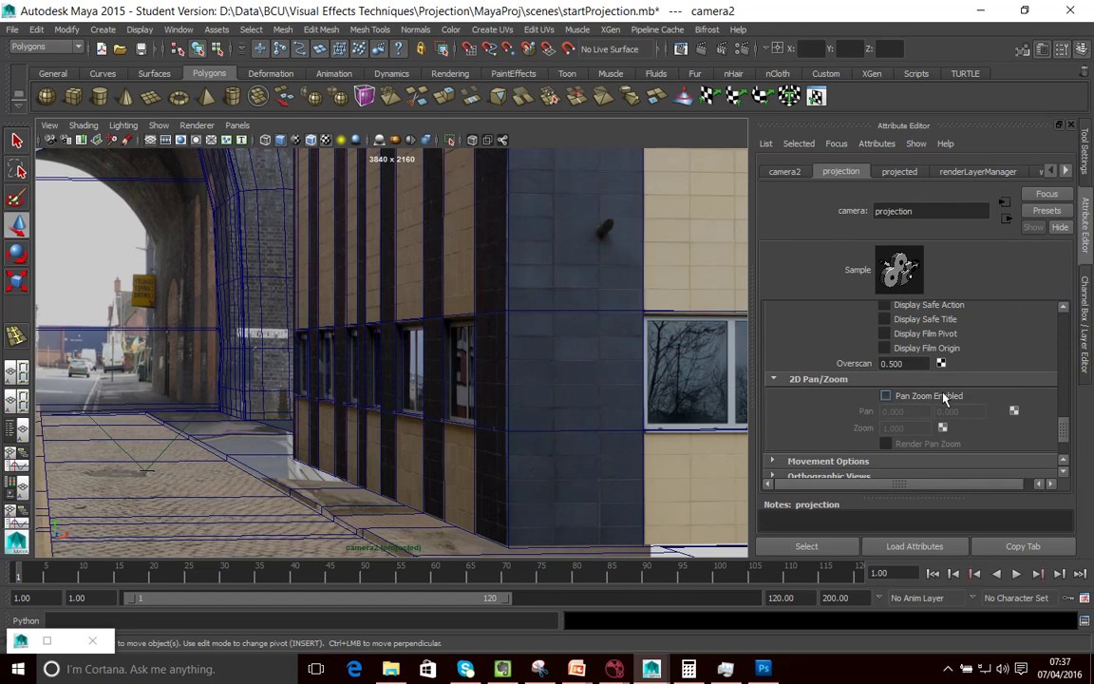
{"action": "left_click", "coordinate": [894, 398]}
Step: Try a horizontal 2D Pan of 0.5 on the projection camera
{"action": "left_click", "coordinate": [895, 411]}
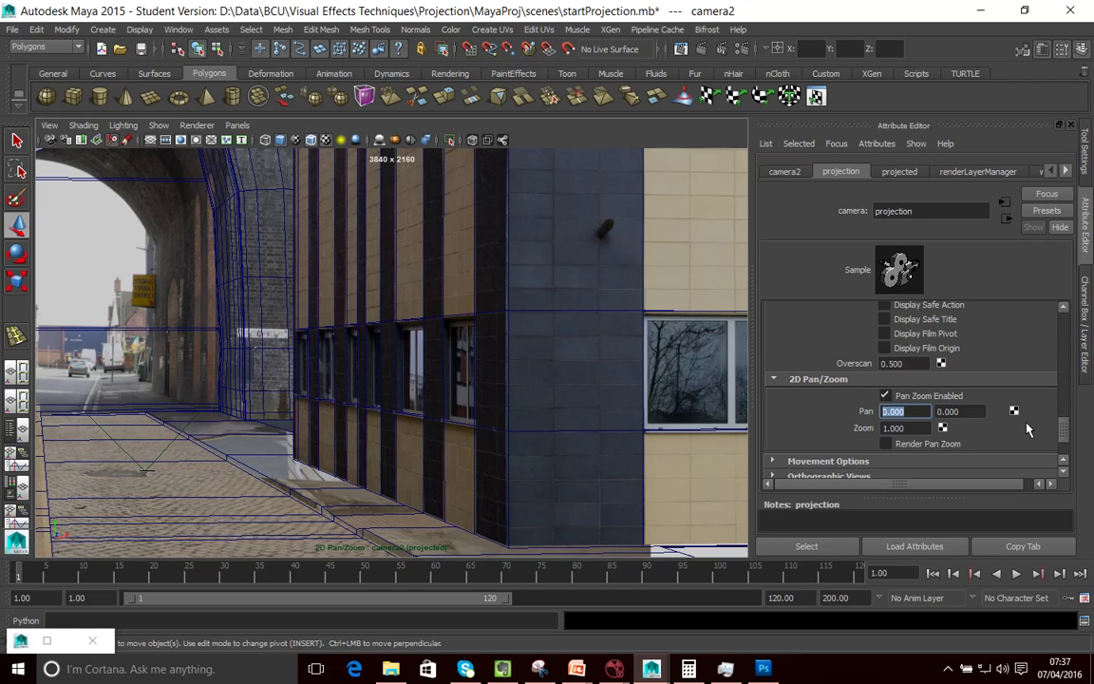
{"action": "type", "text": "0.5"}
{"action": "key", "text": "Return"}
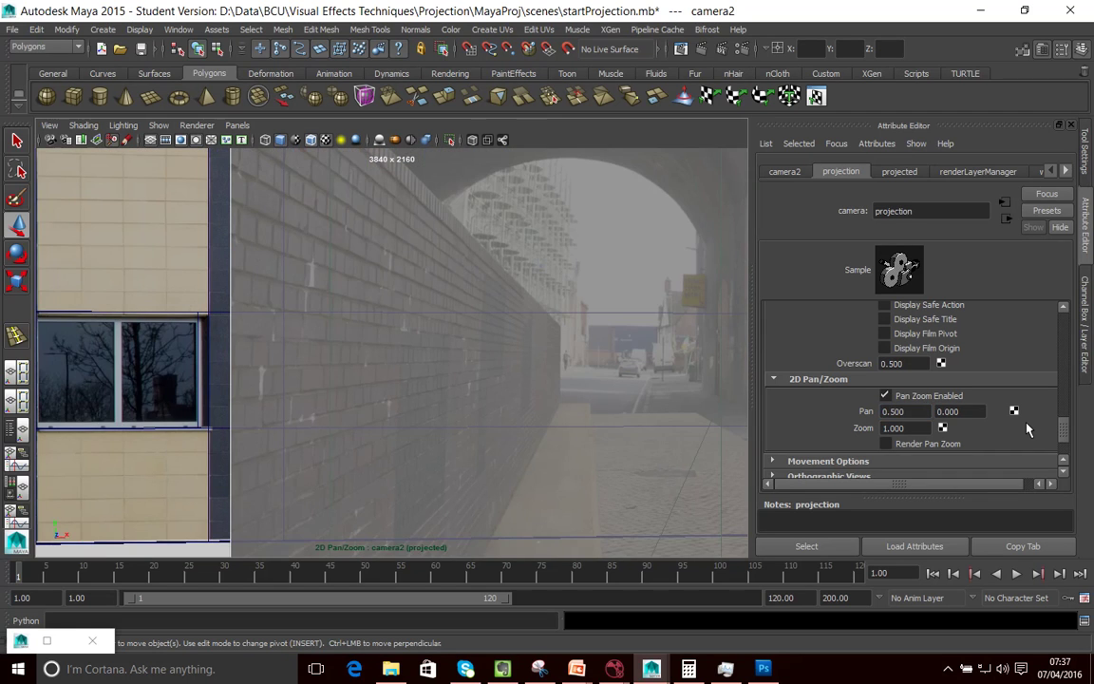
Step: Set the projection camera's horizontal 2D Pan to 0.1 and fine-tune it to frame the building's front window
{"action": "left_click", "coordinate": [902, 411]}
{"action": "type", "text": "0.1"}
{"action": "key", "text": "Return"}
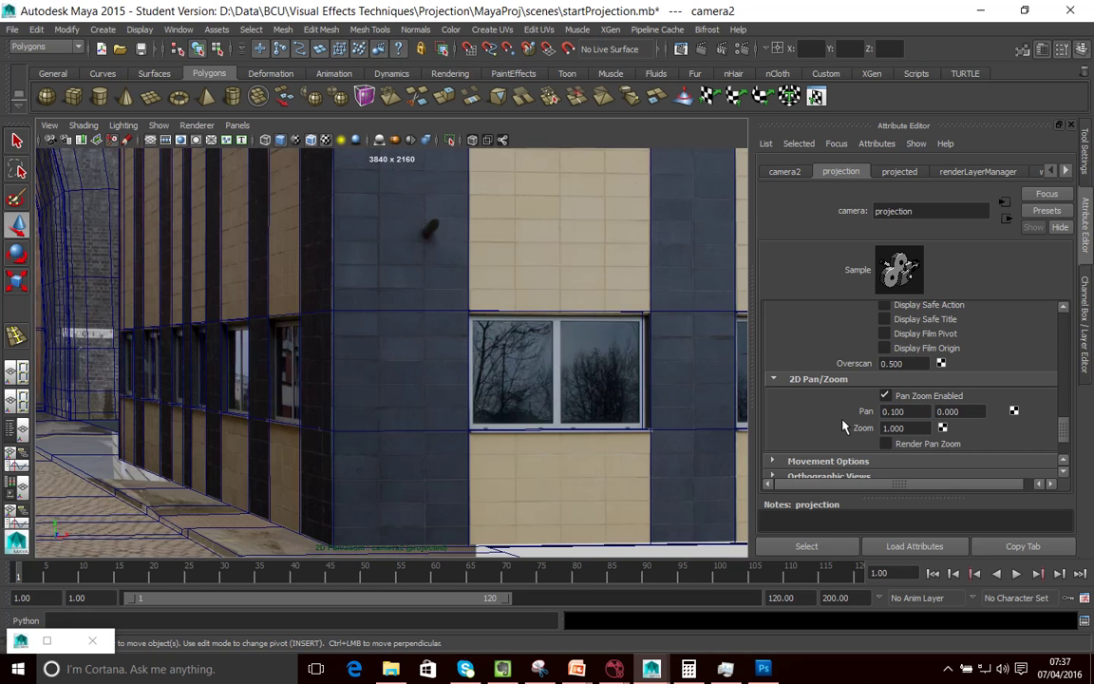
{"action": "key", "text": "BackSpace"}
{"action": "key", "text": "BackSpace"}
{"action": "type", "text": "2"}
{"action": "key", "text": "Return"}
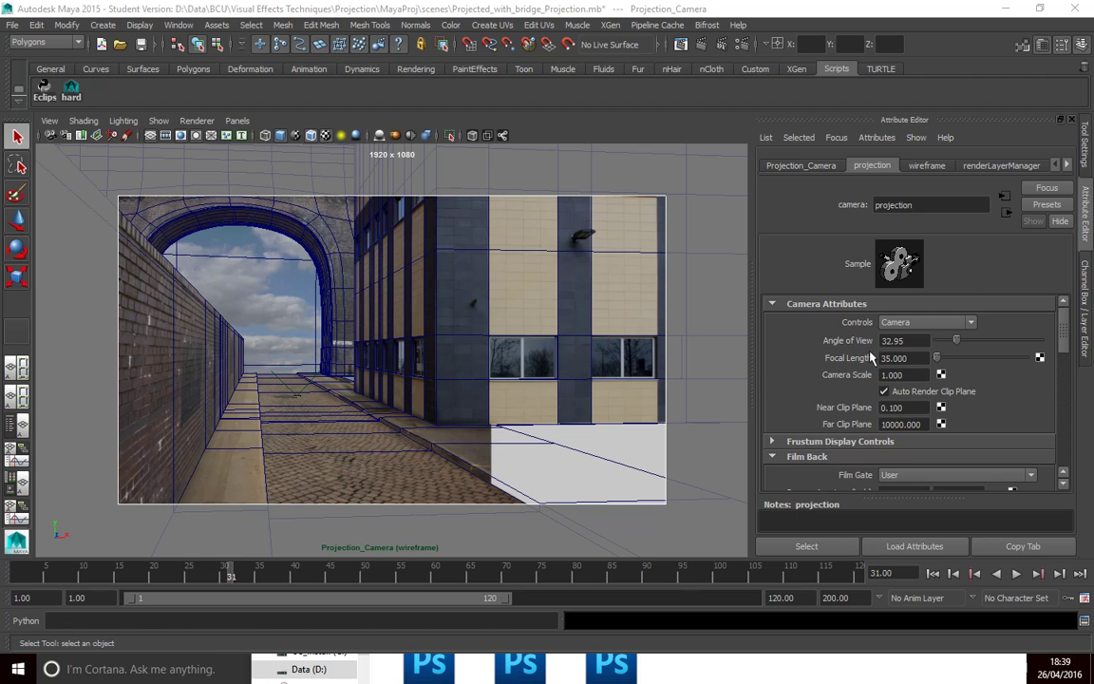
Step: Locate the MR_Overscan_Complete.py script in File Explorer's Projection folder and return to Maya
{"action": "scroll", "coordinate": [917, 390], "scroll_direction": "down", "scroll_amount": 4}
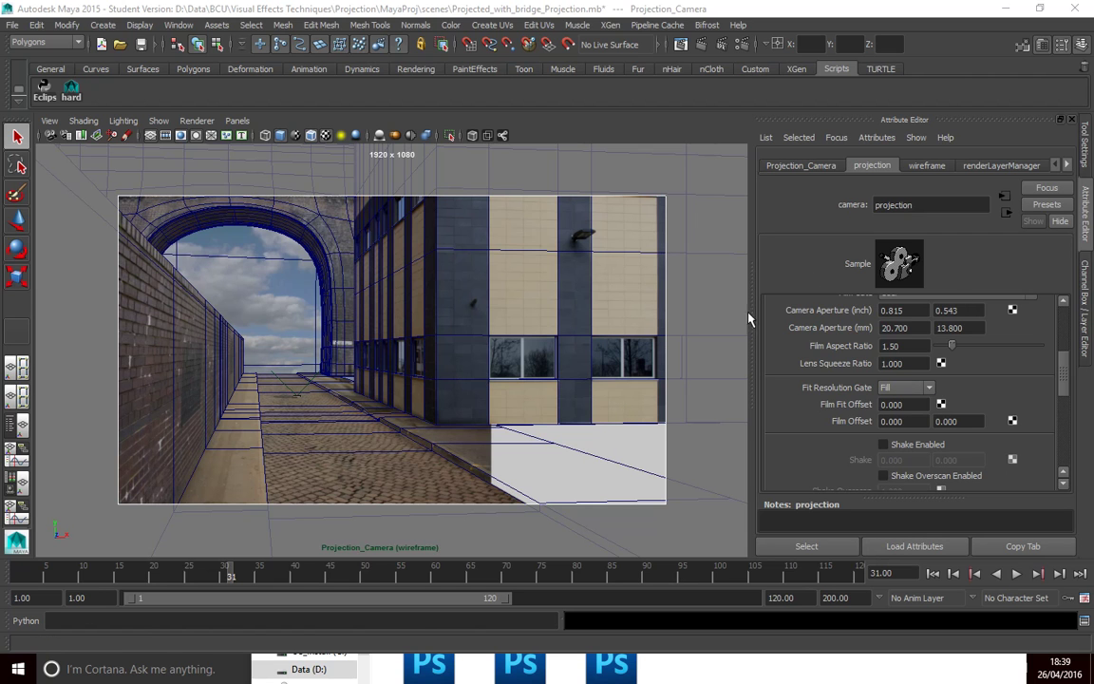
{"action": "left_click", "coordinate": [698, 676]}
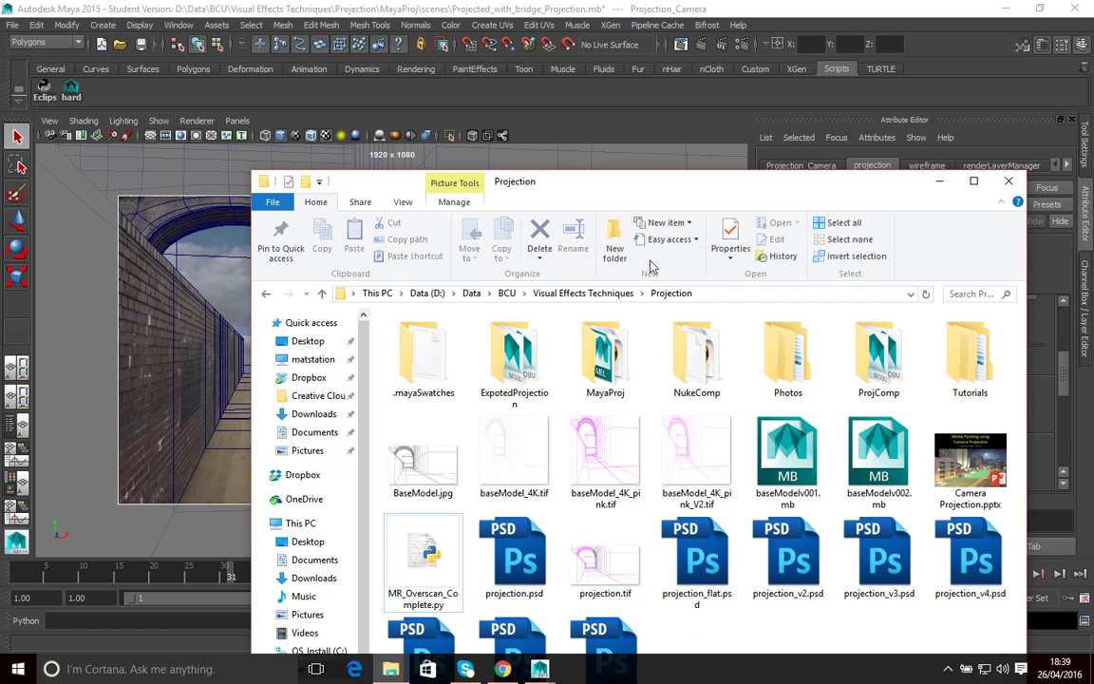
{"action": "left_click_drag", "start_coordinate": [637, 176], "coordinate": [589, 64]}
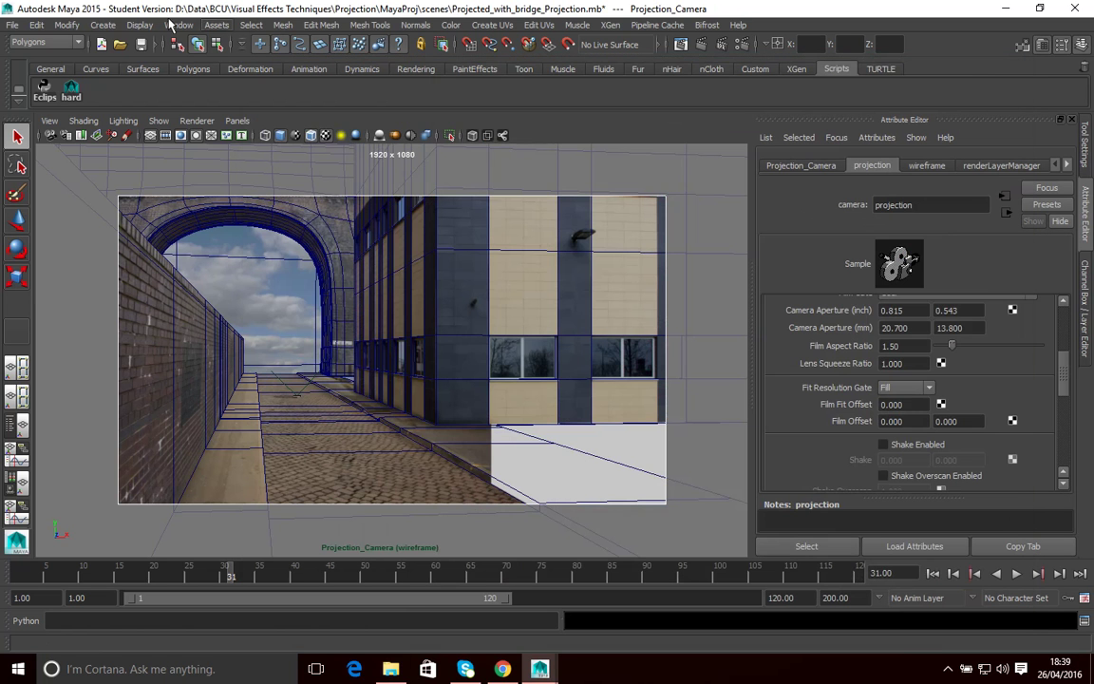
{"action": "left_click", "coordinate": [307, 6]}
Step: Open the Script Editor
{"action": "left_click", "coordinate": [177, 25]}
{"action": "mouse_move", "coordinate": [204, 47]}
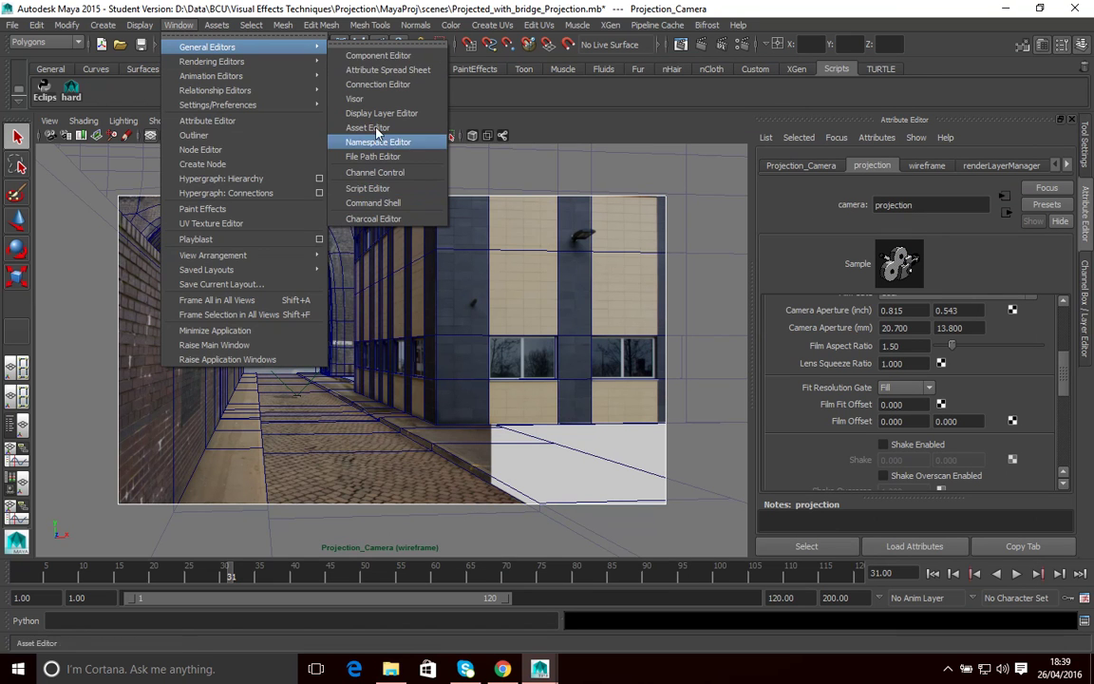
{"action": "left_click", "coordinate": [400, 194]}
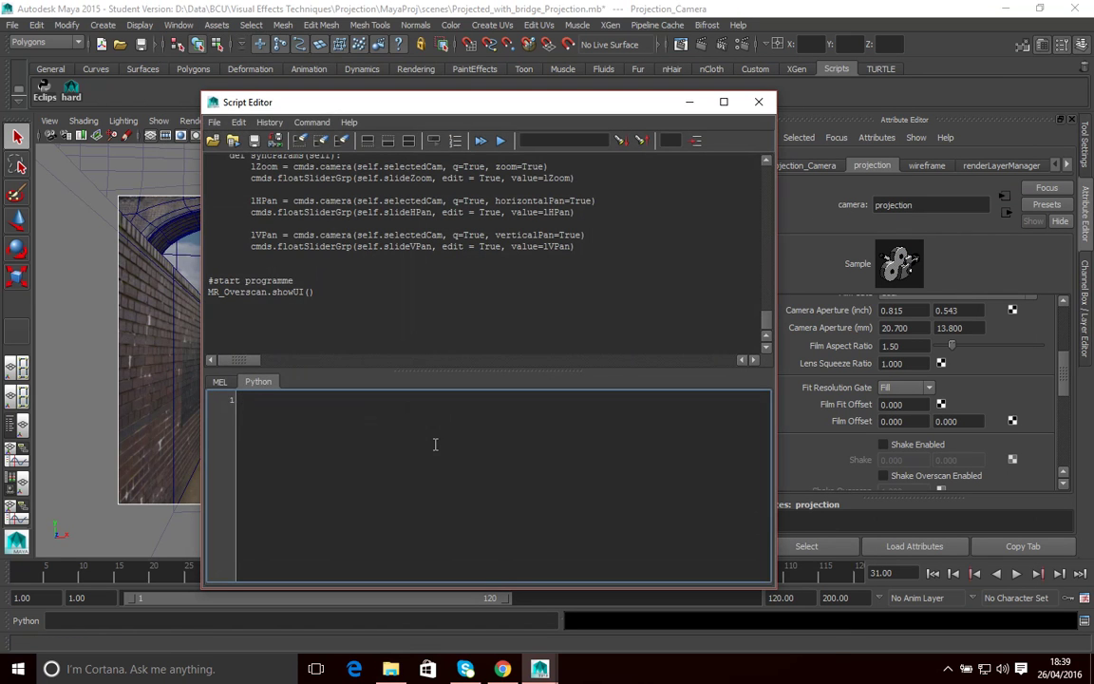
Step: Load MR_Overscan_Complete.py into the Script Editor from D:\Data\BCU\Visual Effects Techniques\Projection
{"action": "left_click", "coordinate": [215, 121]}
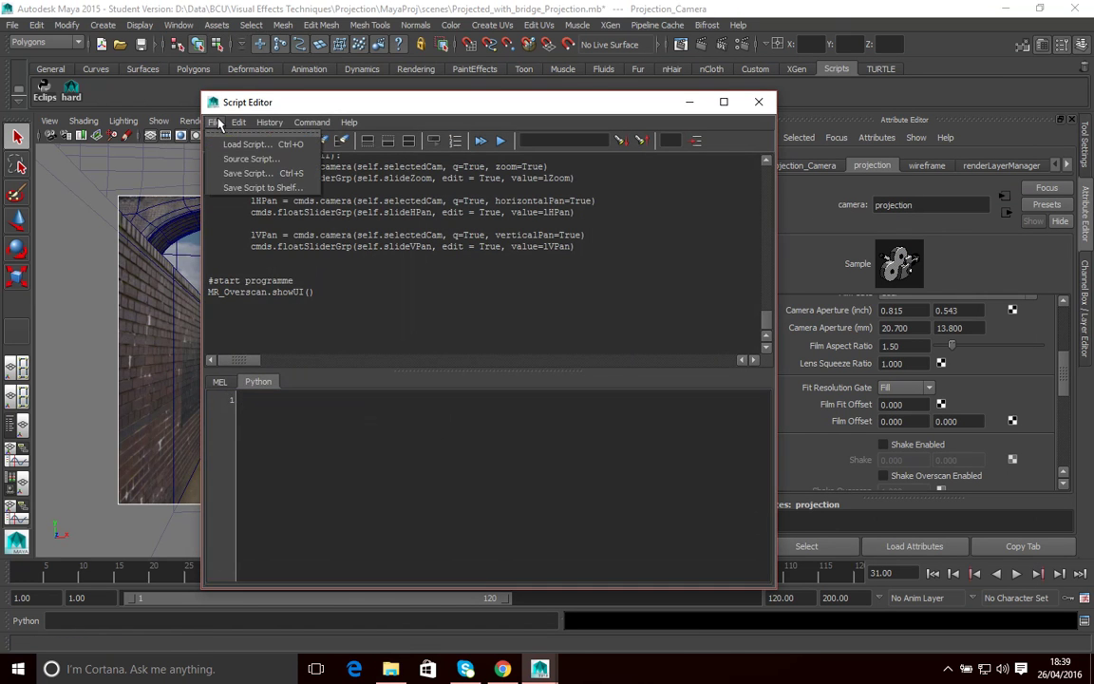
{"action": "left_click", "coordinate": [233, 144]}
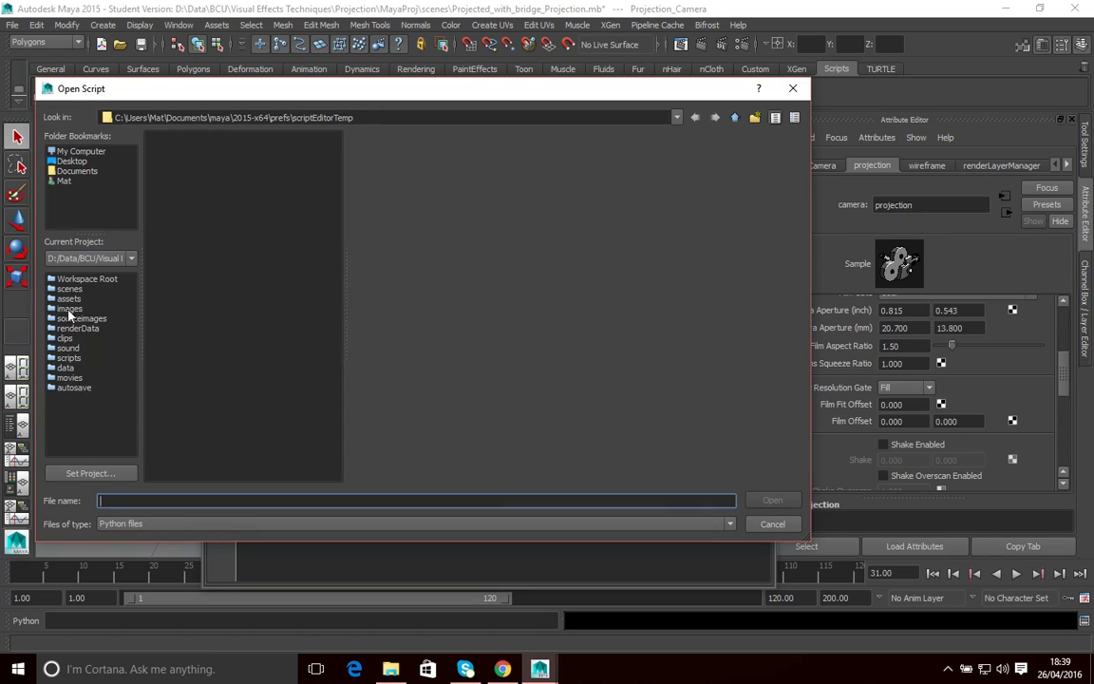
{"action": "left_click", "coordinate": [80, 152]}
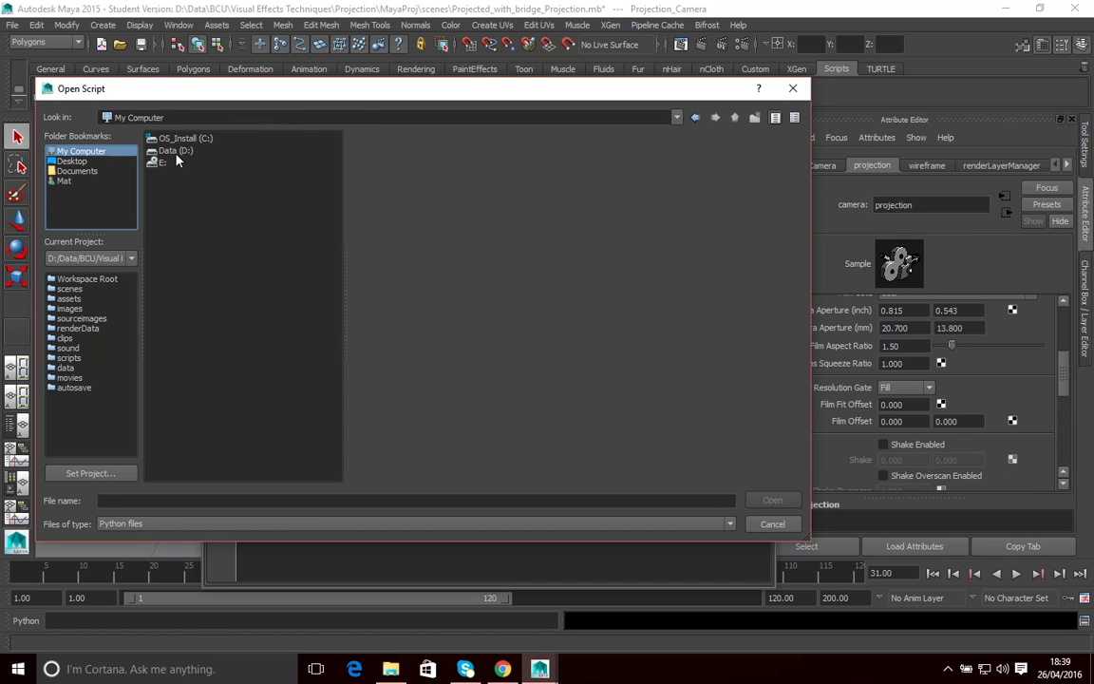
{"action": "double_click", "coordinate": [164, 150]}
{"action": "double_click", "coordinate": [169, 177]}
{"action": "double_click", "coordinate": [169, 174]}
{"action": "double_click", "coordinate": [189, 442]}
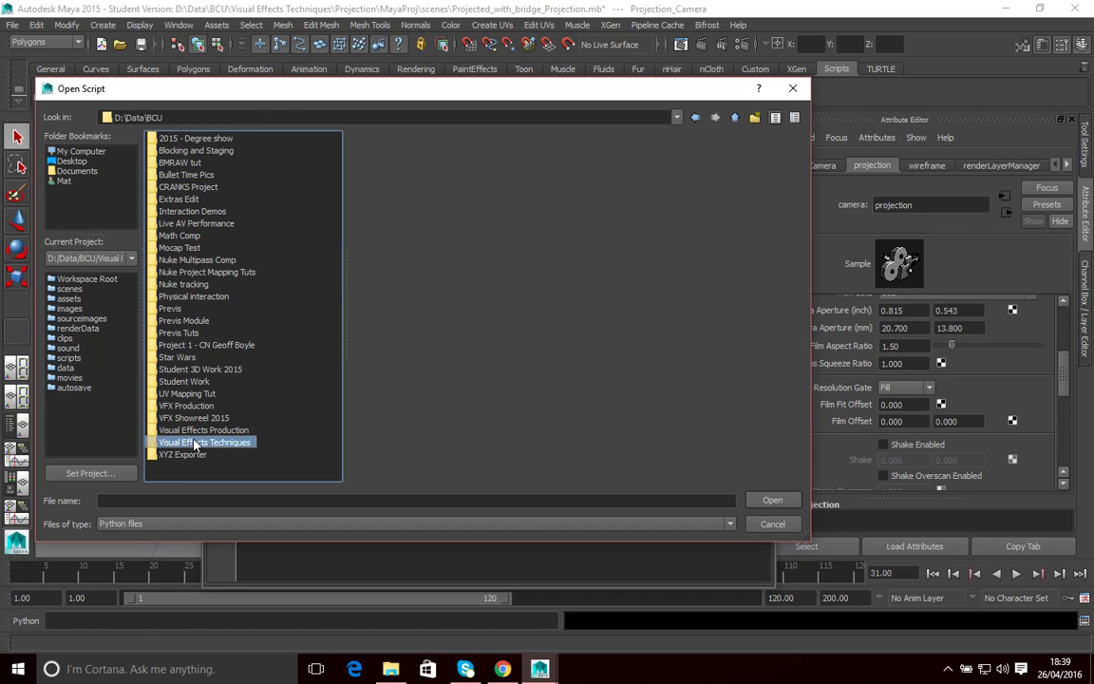
{"action": "double_click", "coordinate": [180, 164]}
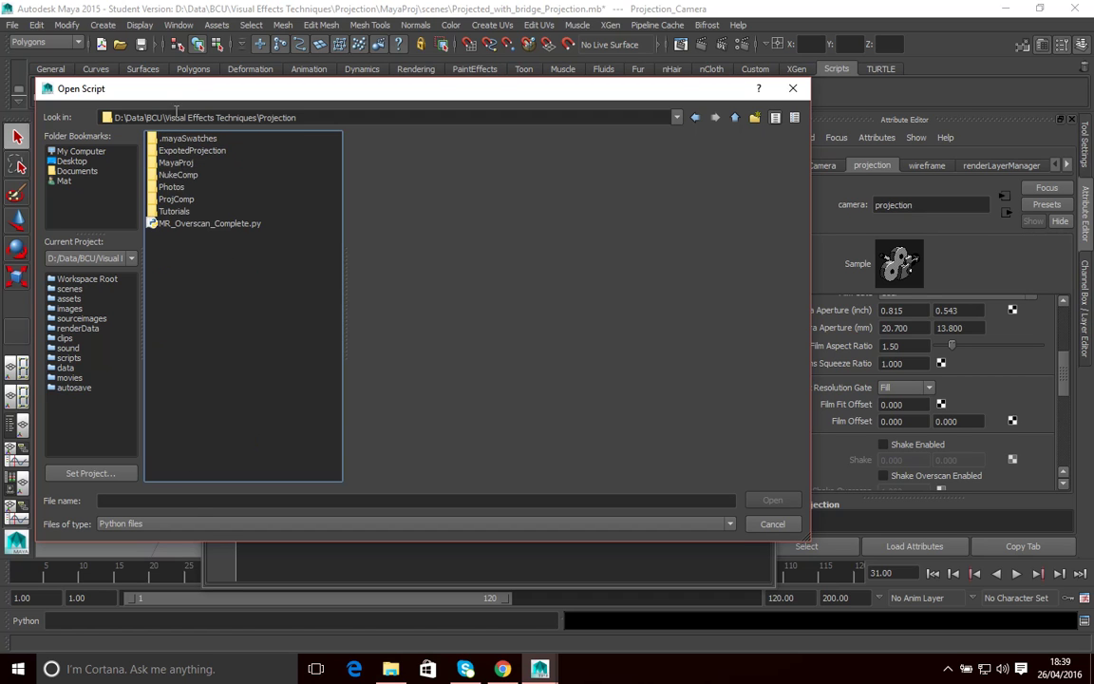
{"action": "left_click", "coordinate": [216, 225]}
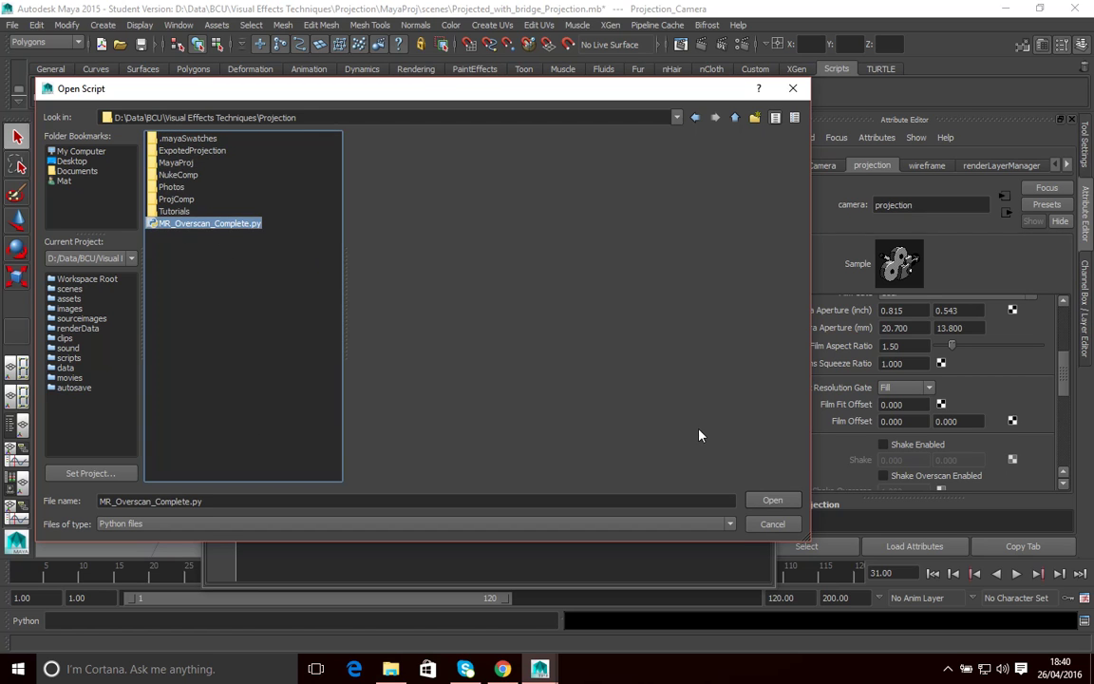
{"action": "left_click", "coordinate": [772, 501]}
Step: Look through the loaded overscan script's code, including the zoom and pan slider definitions
{"action": "scroll", "coordinate": [494, 447], "scroll_direction": "down", "scroll_amount": 20}
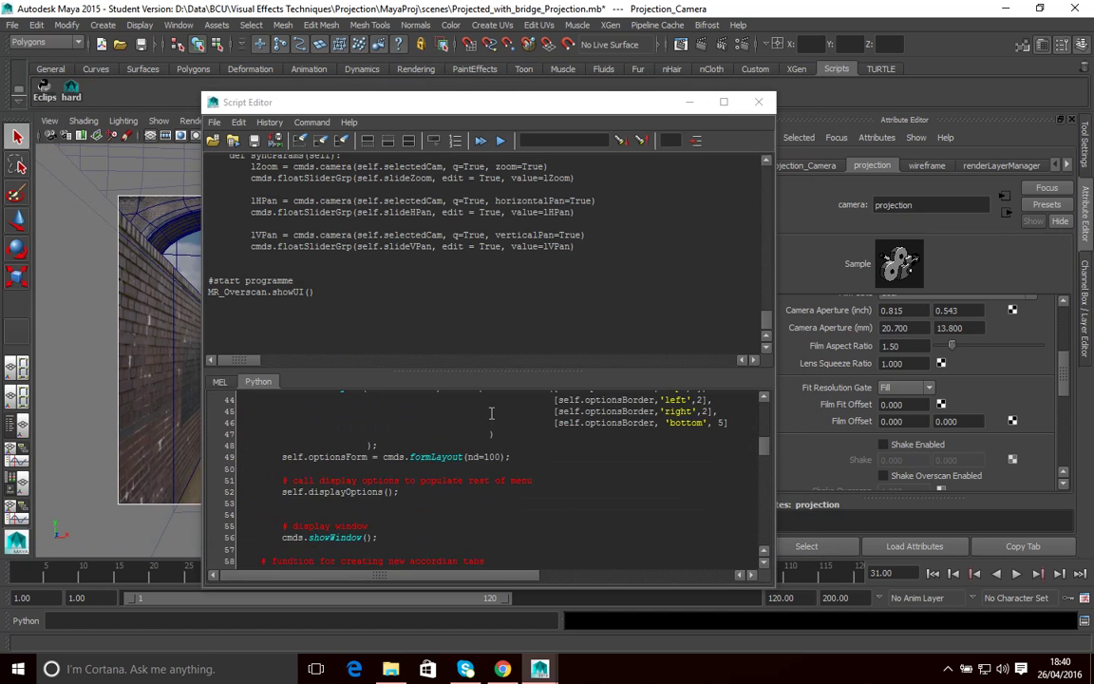
{"action": "scroll", "coordinate": [535, 467], "scroll_direction": "up", "scroll_amount": 20}
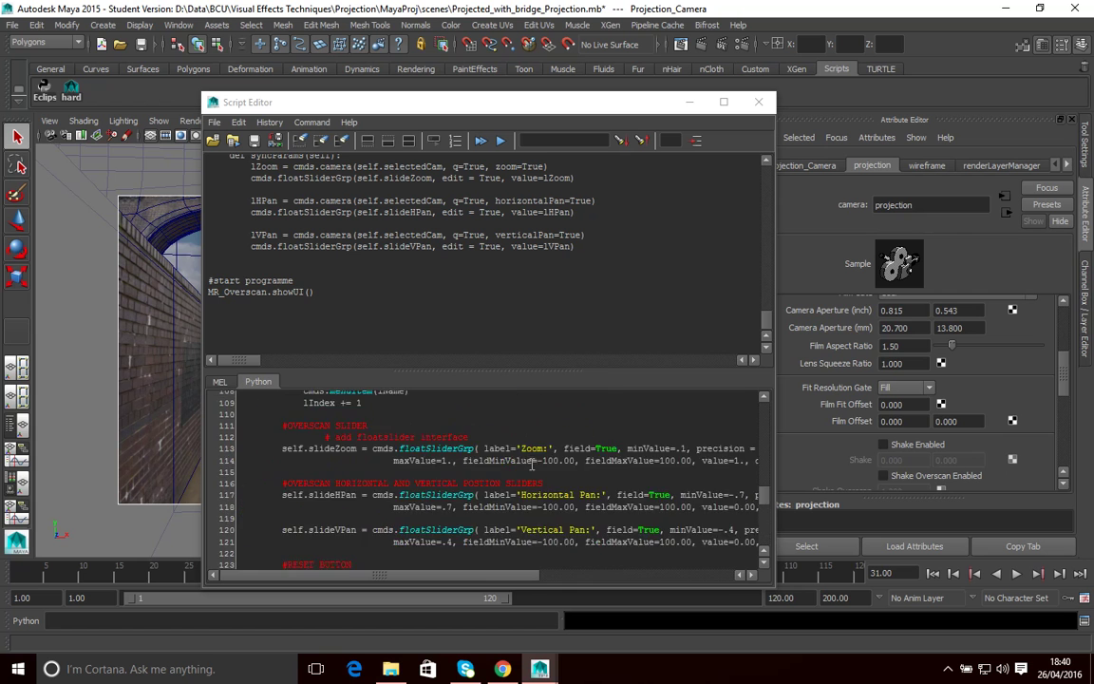
{"action": "scroll", "coordinate": [507, 447], "scroll_direction": "down", "scroll_amount": 20}
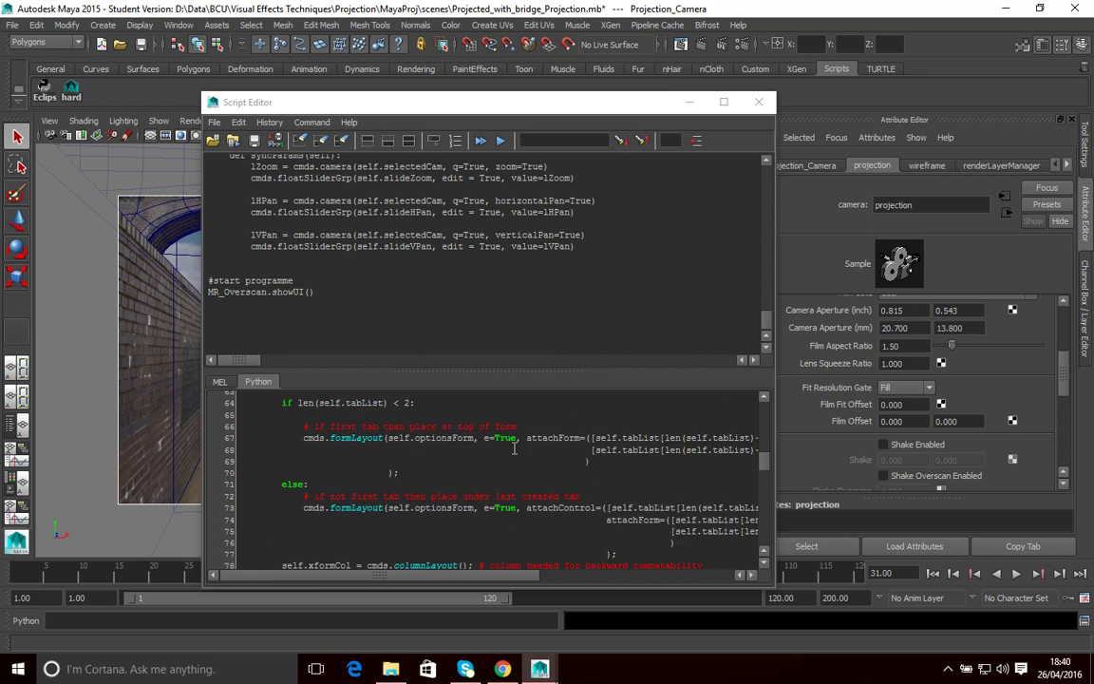
{"action": "scroll", "coordinate": [455, 475], "scroll_direction": "up", "scroll_amount": 20}
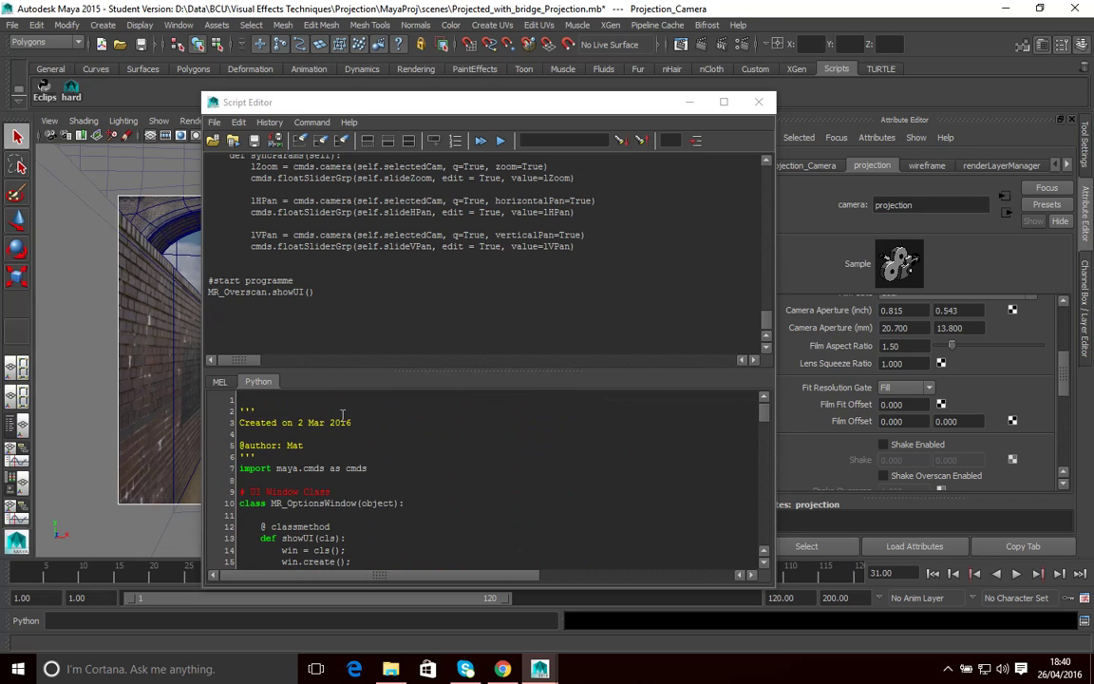
Step: Select the whole overscan script through MR_Overscan.showUI() and run it to open the overscan tool
{"action": "left_click_drag", "start_coordinate": [316, 402], "coordinate": [429, 520]}
{"action": "scroll", "coordinate": [429, 521], "scroll_direction": "down", "scroll_amount": 20}
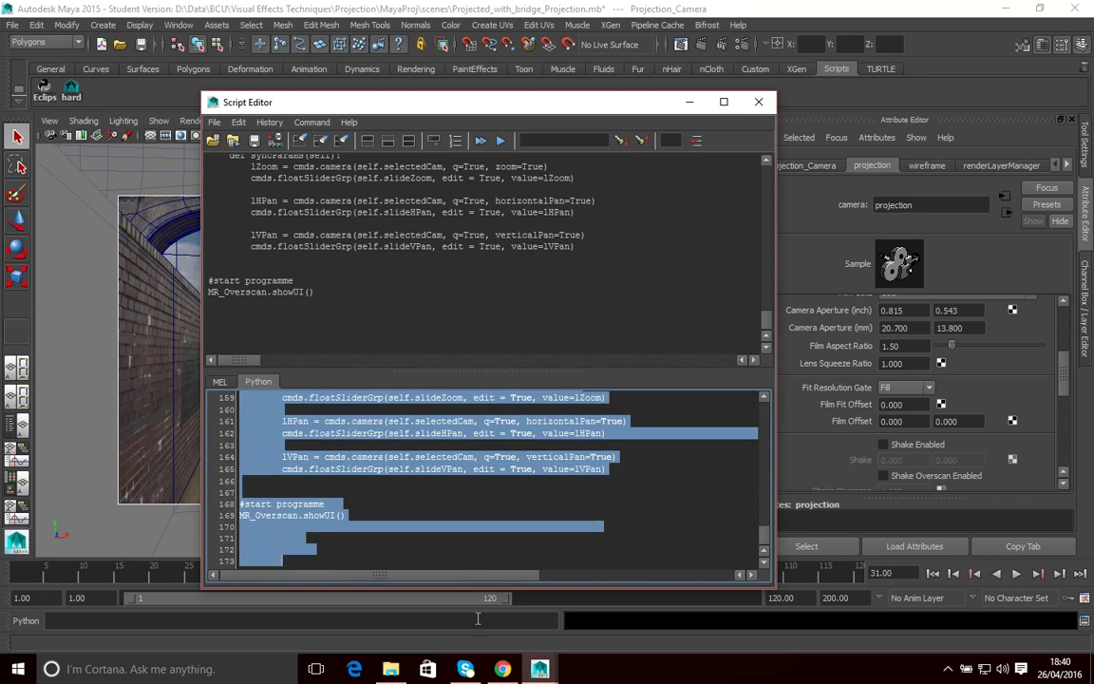
{"action": "scroll", "coordinate": [427, 455], "scroll_direction": "up", "scroll_amount": 9}
{"action": "left_click", "coordinate": [427, 394]}
{"action": "left_click_drag", "start_coordinate": [427, 397], "coordinate": [352, 516]}
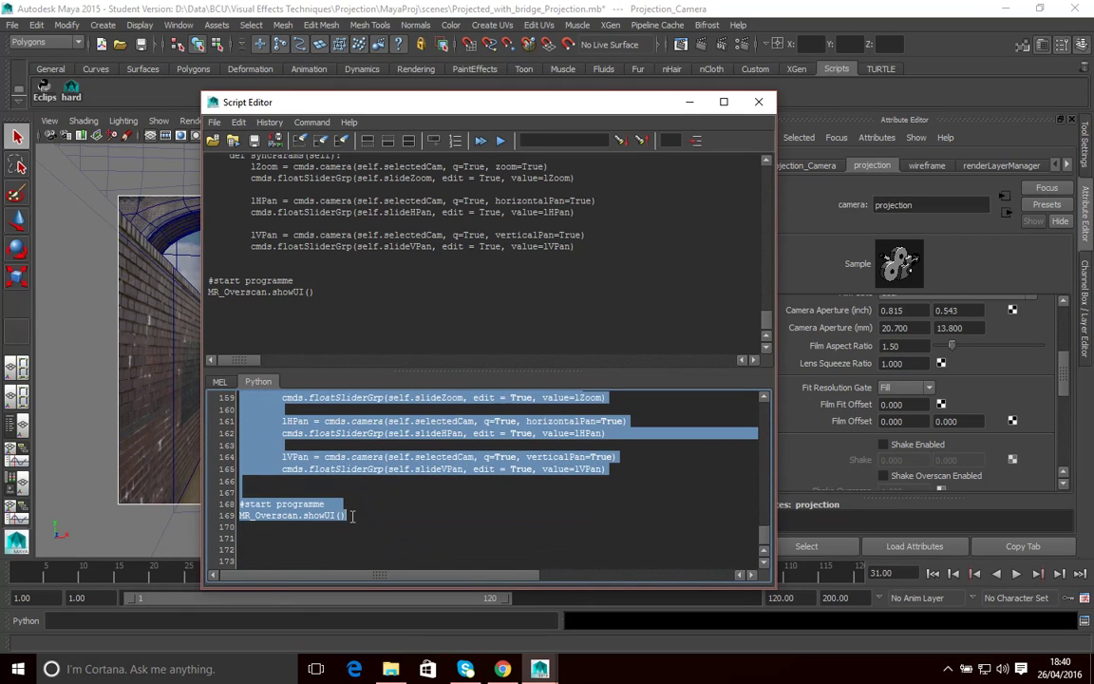
{"action": "scroll", "coordinate": [380, 494], "scroll_direction": "up", "scroll_amount": 5}
{"action": "scroll", "coordinate": [406, 479], "scroll_direction": "down", "scroll_amount": 5}
{"action": "key", "text": "ctrl+Return"}
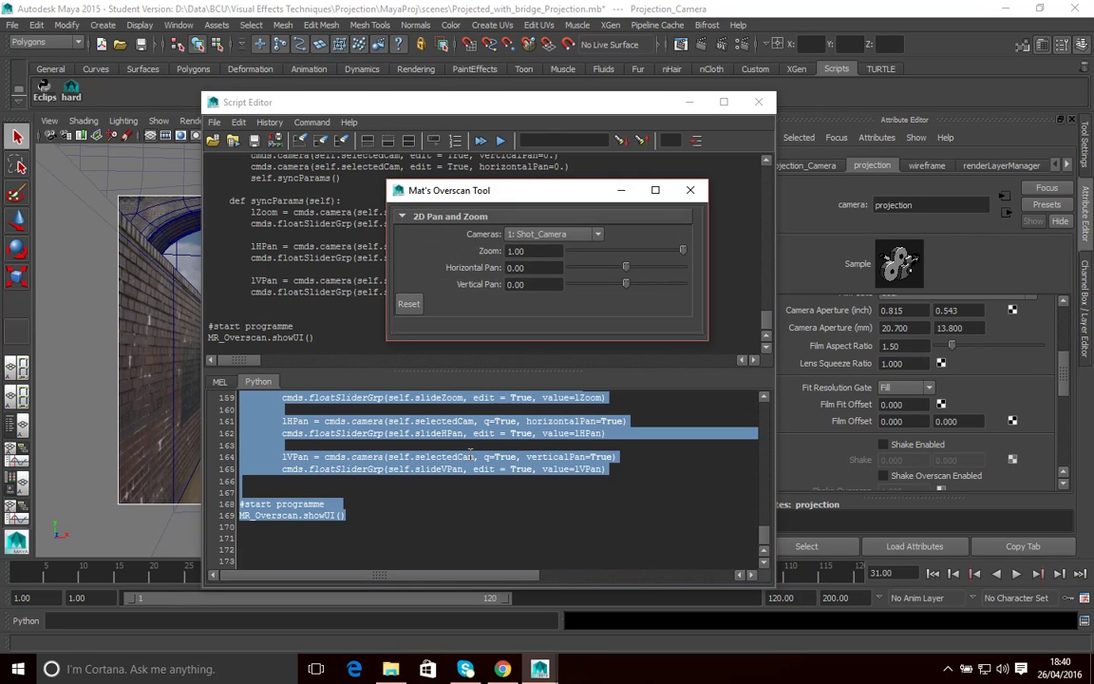
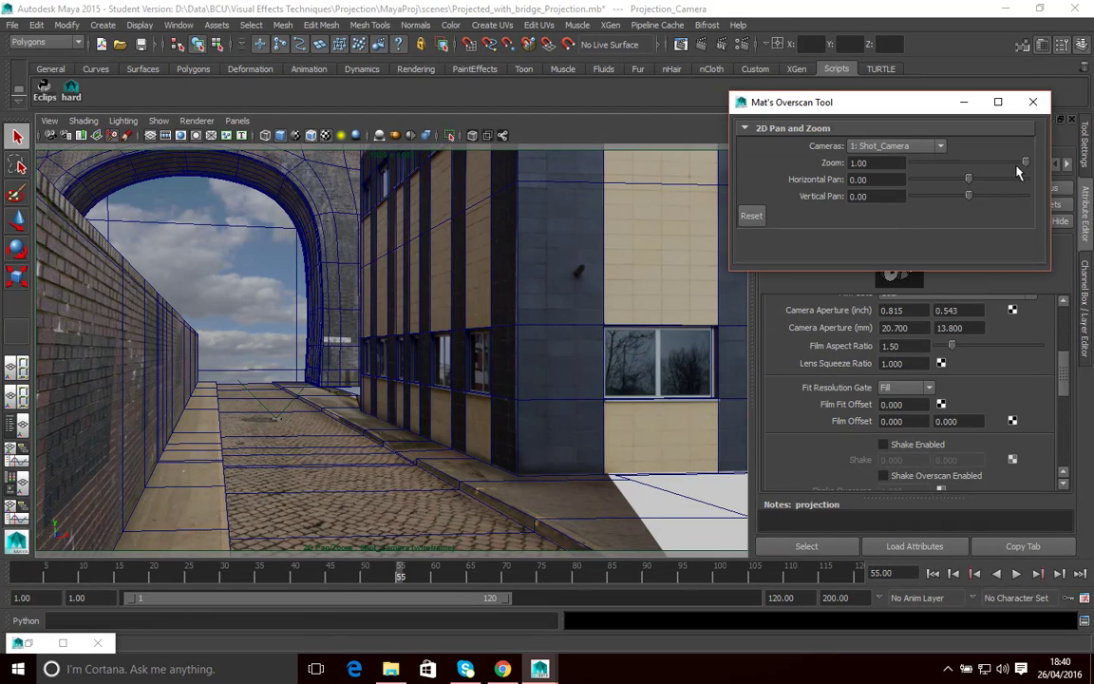
Step: Set Shot_Camera's zoom to 0.35, horizontal pan to 0.18 and vertical pan to -0.05 in the overscan tool
{"action": "left_click_drag", "start_coordinate": [1027, 162], "coordinate": [983, 180]}
{"action": "left_click", "coordinate": [898, 147]}
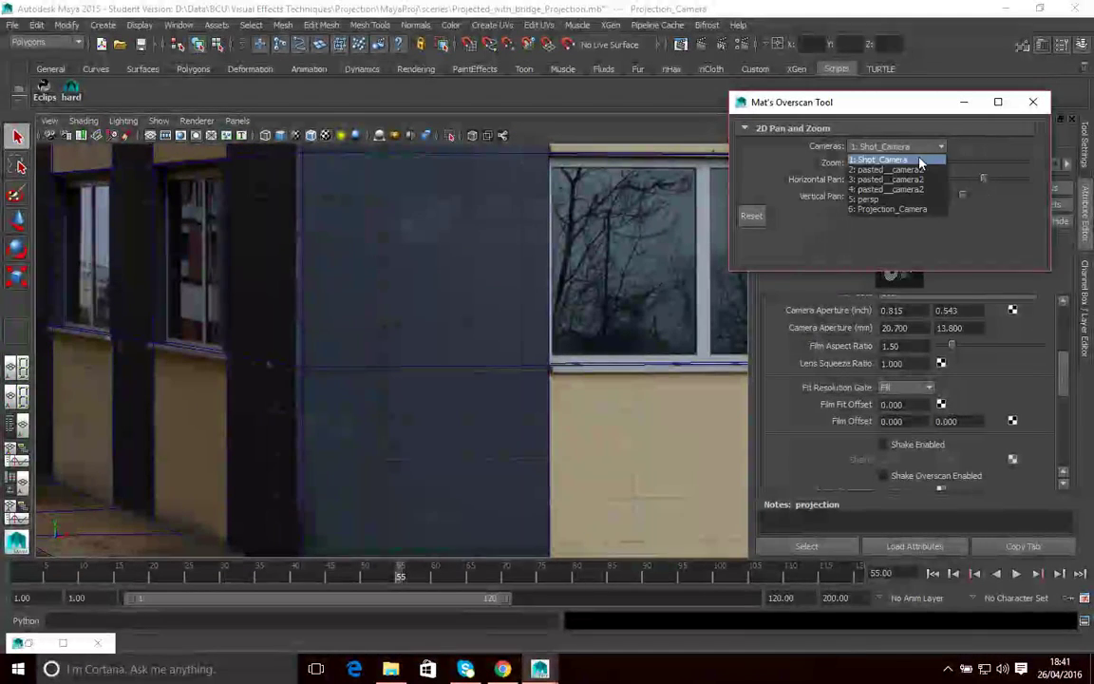
{"action": "left_click", "coordinate": [868, 159]}
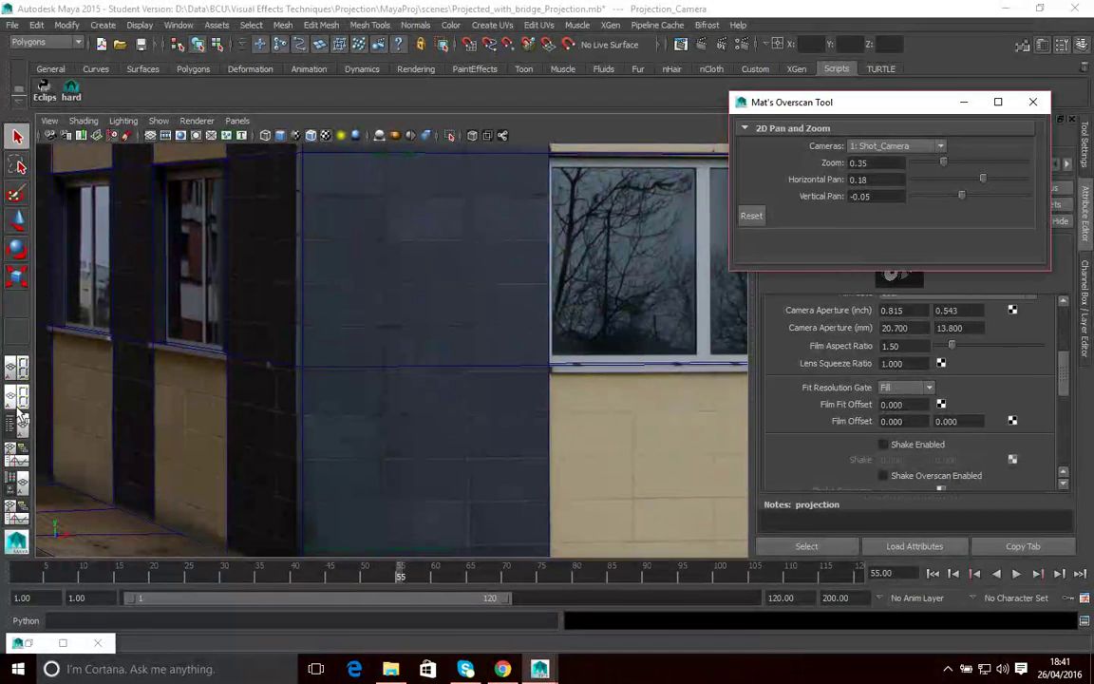
Step: Switch to the four-view layout and set Shot_Camera's zoom to 0.53
{"action": "key", "text": "space"}
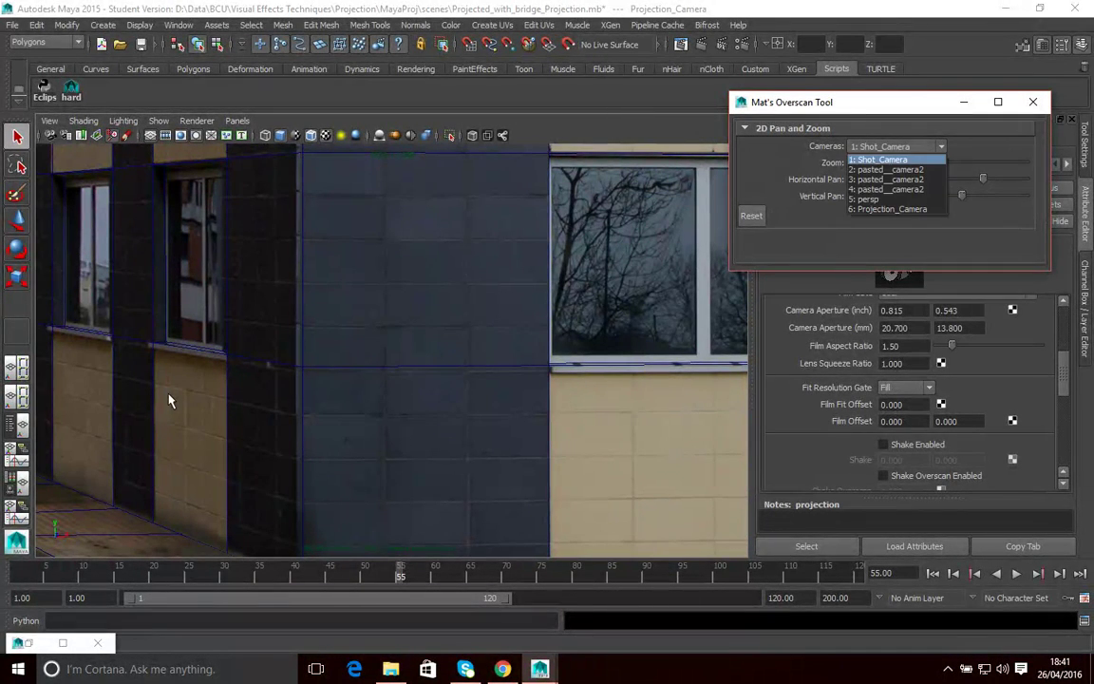
{"action": "left_click", "coordinate": [339, 441]}
{"action": "key", "text": "space"}
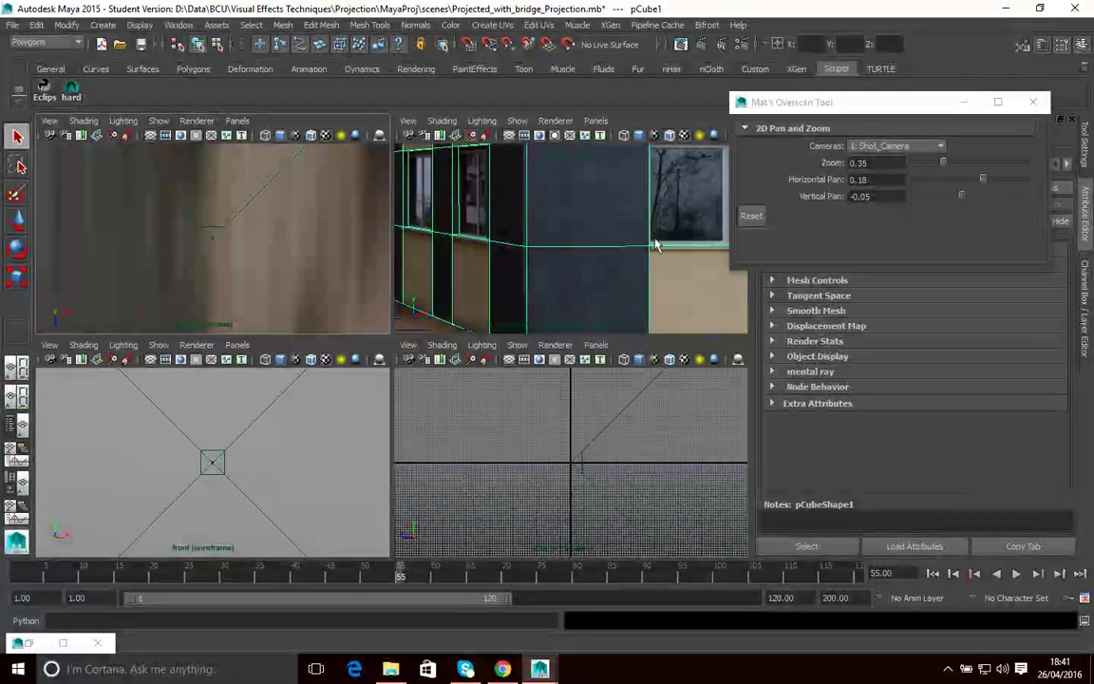
{"action": "left_click_drag", "start_coordinate": [940, 168], "coordinate": [967, 167]}
Step: Change the orthographic top view to the persp camera and orbit it to show the street geometry and camera
{"action": "left_click", "coordinate": [294, 274]}
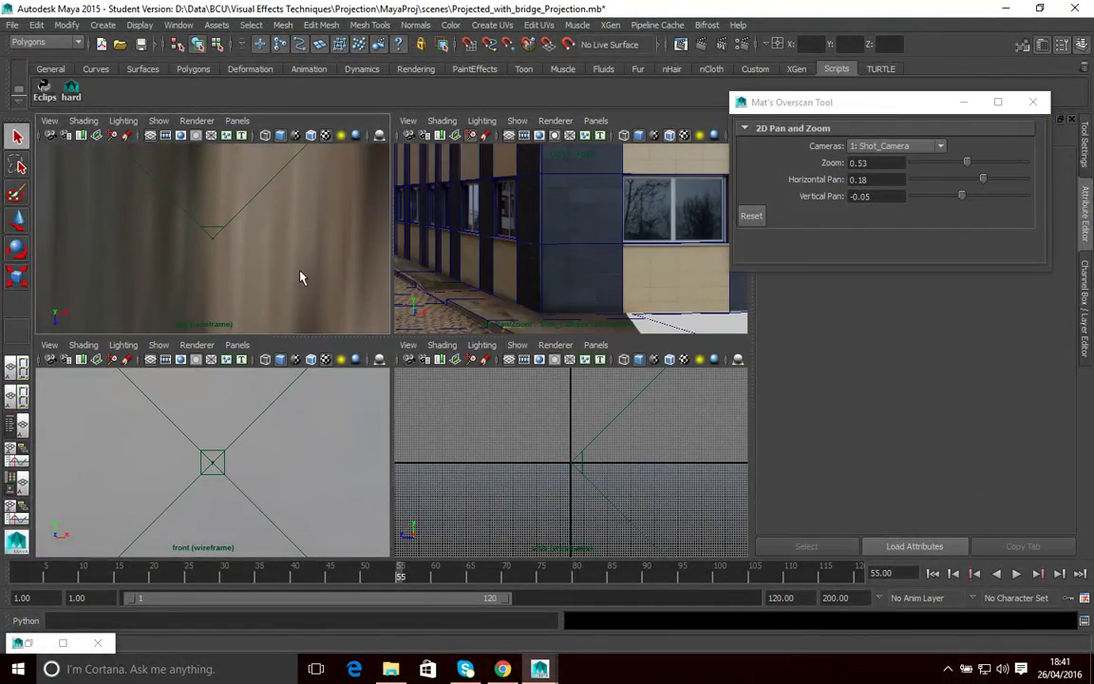
{"action": "left_click", "coordinate": [302, 281]}
{"action": "left_click", "coordinate": [237, 120]}
{"action": "mouse_move", "coordinate": [314, 144]}
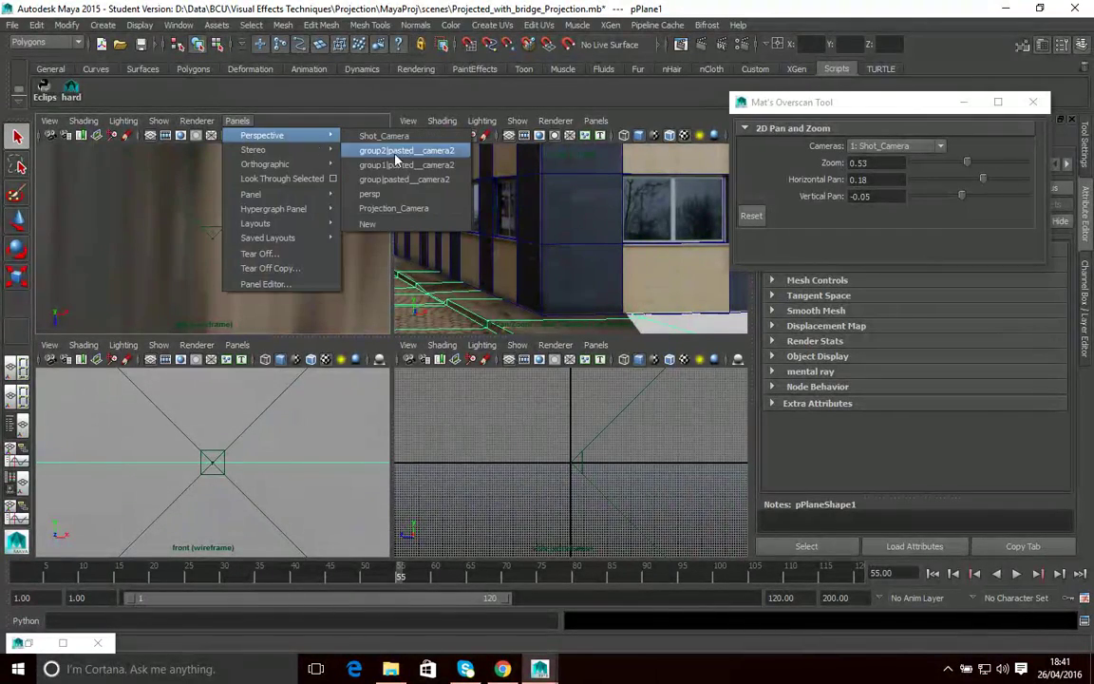
{"action": "left_click", "coordinate": [370, 194]}
{"action": "left_click_drag", "start_coordinate": [271, 235], "coordinate": [227, 239], "text": "alt"}
Step: Adjust Shot_Camera's zoom and horizontal pan, and set the persp camera's zoom to 0.53 and horizontal pan to 0.23
{"action": "mouse_move", "coordinate": [967, 163]}
{"action": "left_mouse_down"}
{"action": "mouse_move", "coordinate": [957, 165]}
{"action": "mouse_move", "coordinate": [984, 164]}
{"action": "mouse_move", "coordinate": [968, 180]}
{"action": "left_mouse_up"}
{"action": "left_click", "coordinate": [905, 148]}
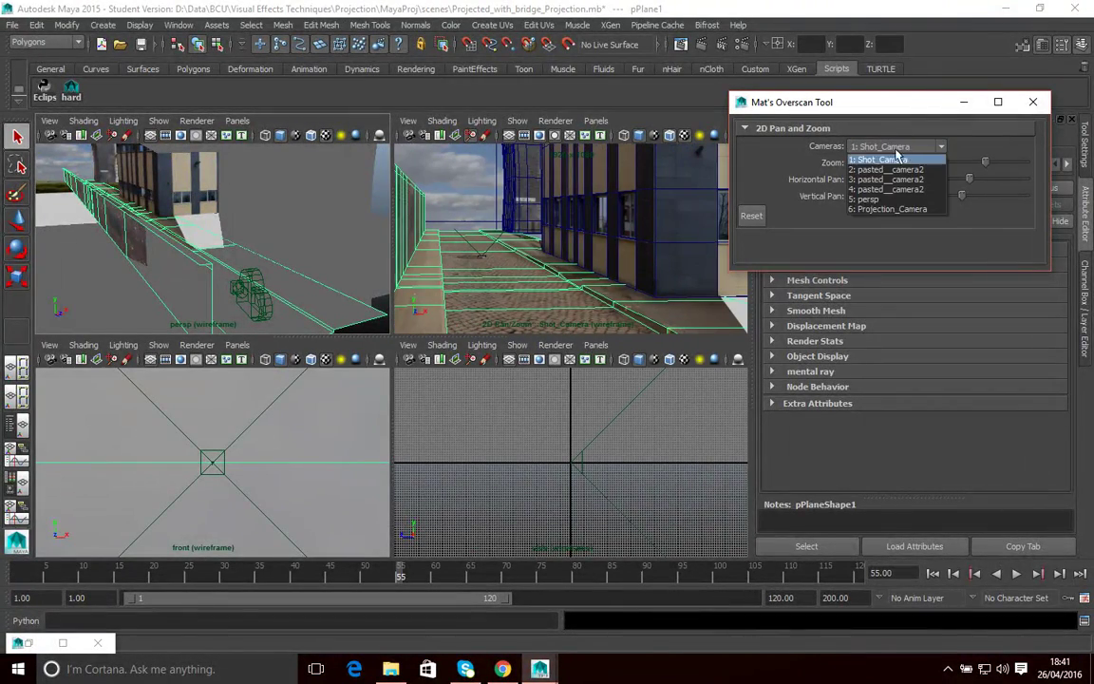
{"action": "left_click", "coordinate": [873, 200]}
{"action": "left_click_drag", "start_coordinate": [1026, 166], "coordinate": [989, 181]}
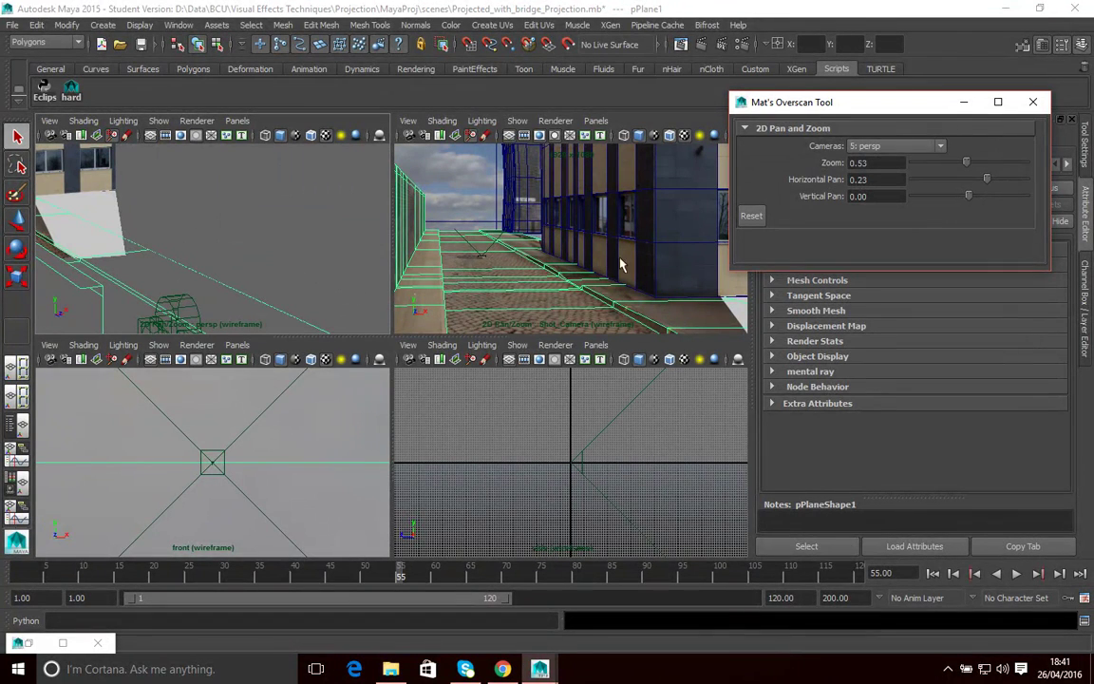
Step: Reset the 2D pan and zoom of both the persp camera and Shot_Camera
{"action": "left_click", "coordinate": [751, 217]}
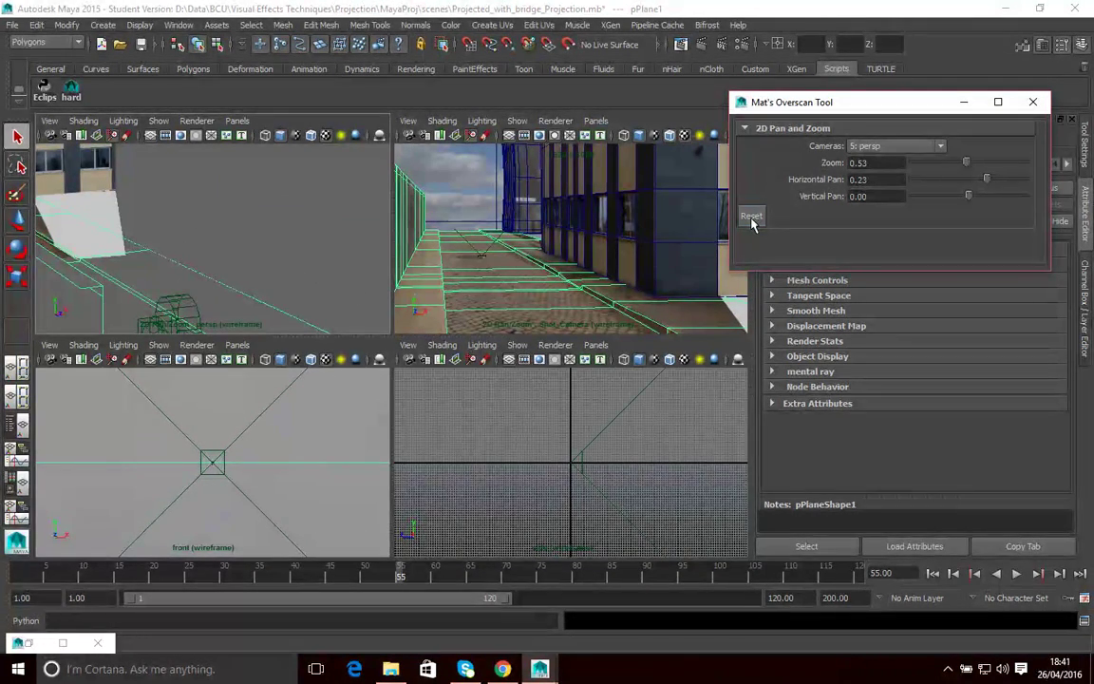
{"action": "left_click", "coordinate": [874, 145]}
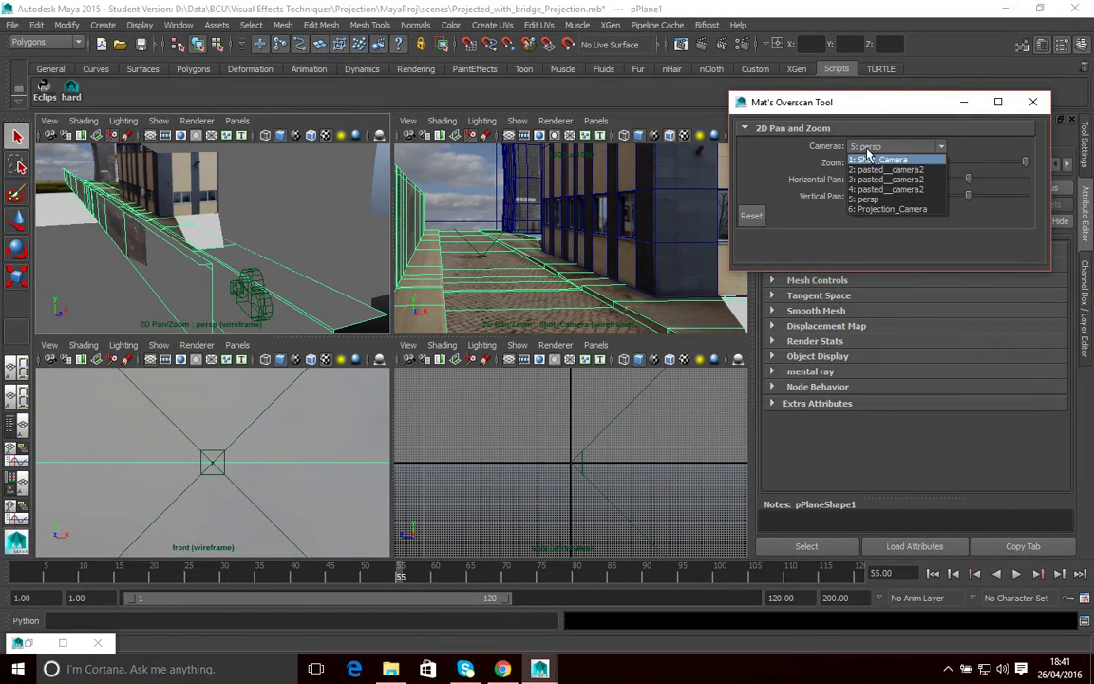
{"action": "left_click", "coordinate": [881, 160]}
{"action": "left_click", "coordinate": [751, 218]}
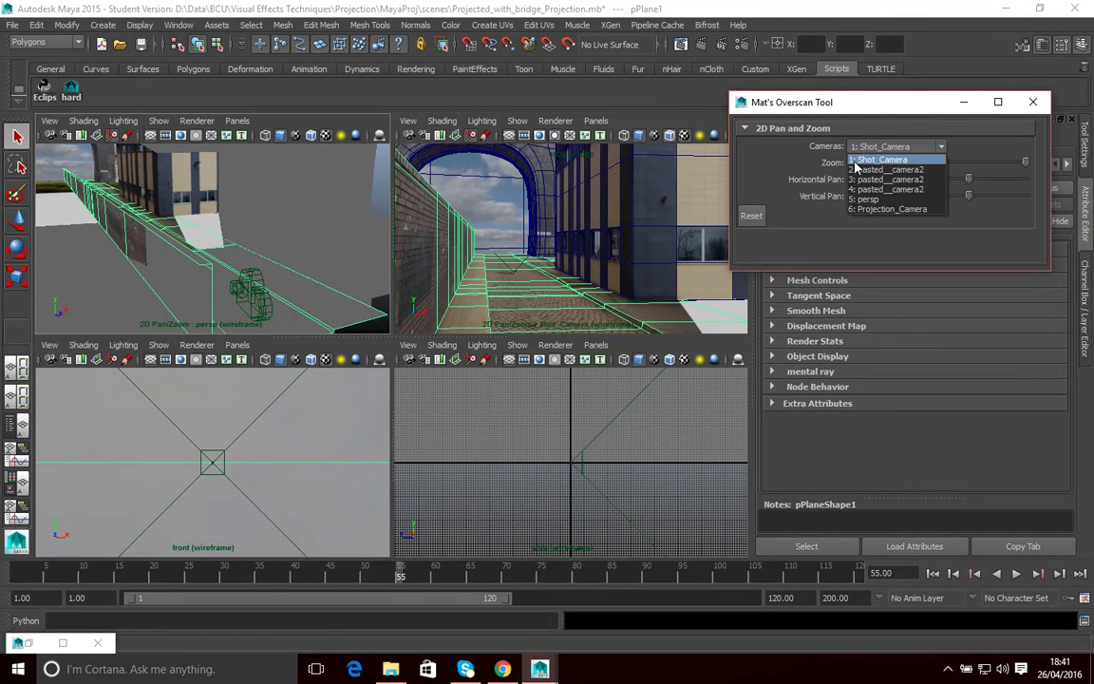
{"action": "left_click", "coordinate": [857, 159]}
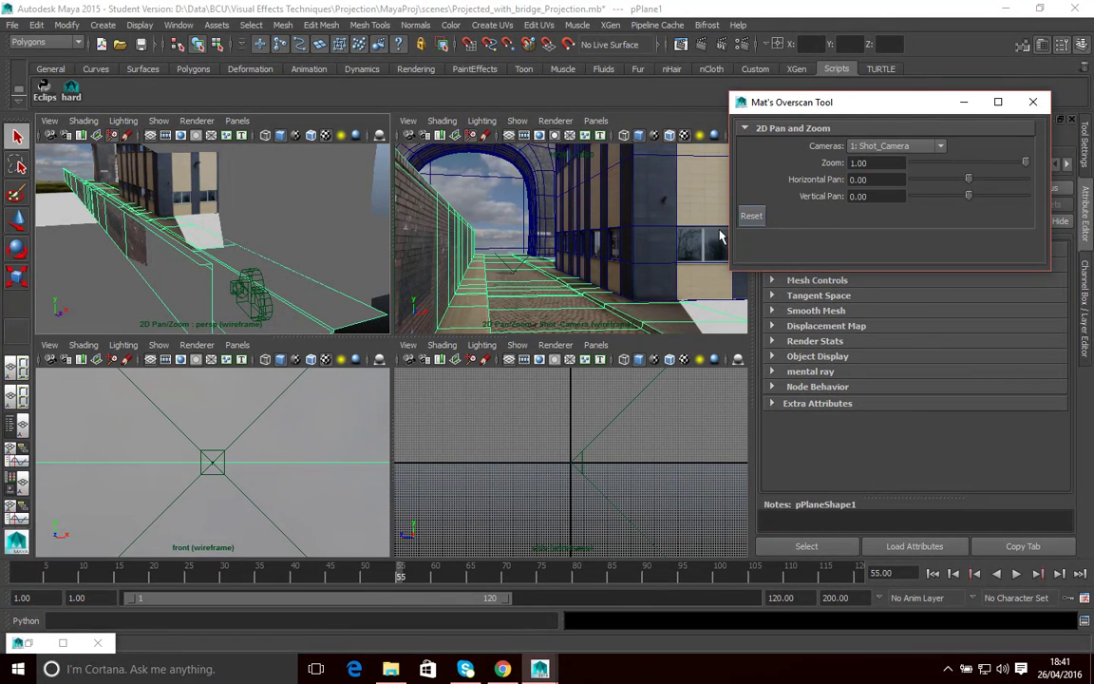
Step: Look through Shot_Camera in the street view, select the building and maximise that view beside the repositioned overscan tool
{"action": "left_click", "coordinate": [595, 122]}
{"action": "mouse_move", "coordinate": [611, 138]}
{"action": "left_click", "coordinate": [742, 135]}
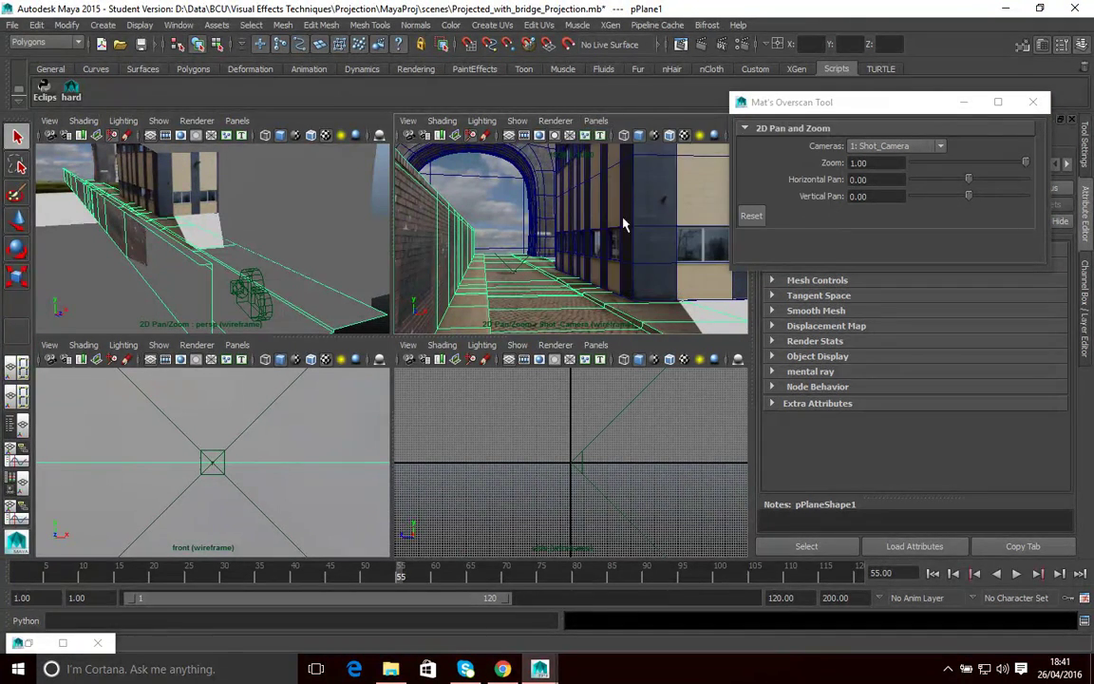
{"action": "left_click", "coordinate": [603, 241]}
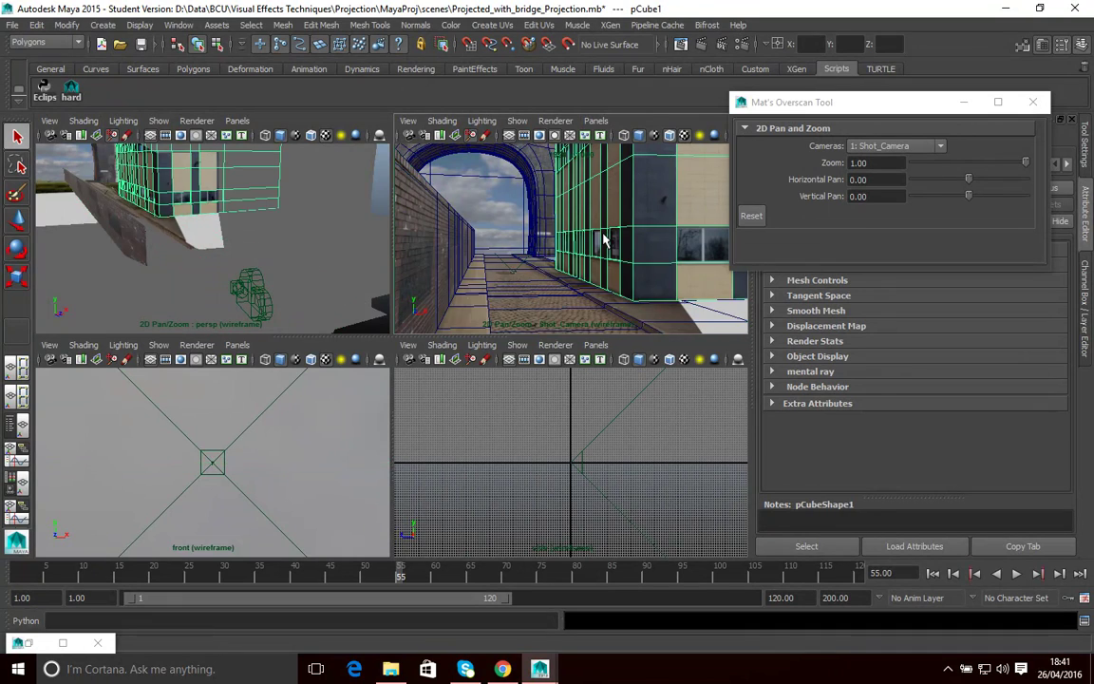
{"action": "key", "text": "space"}
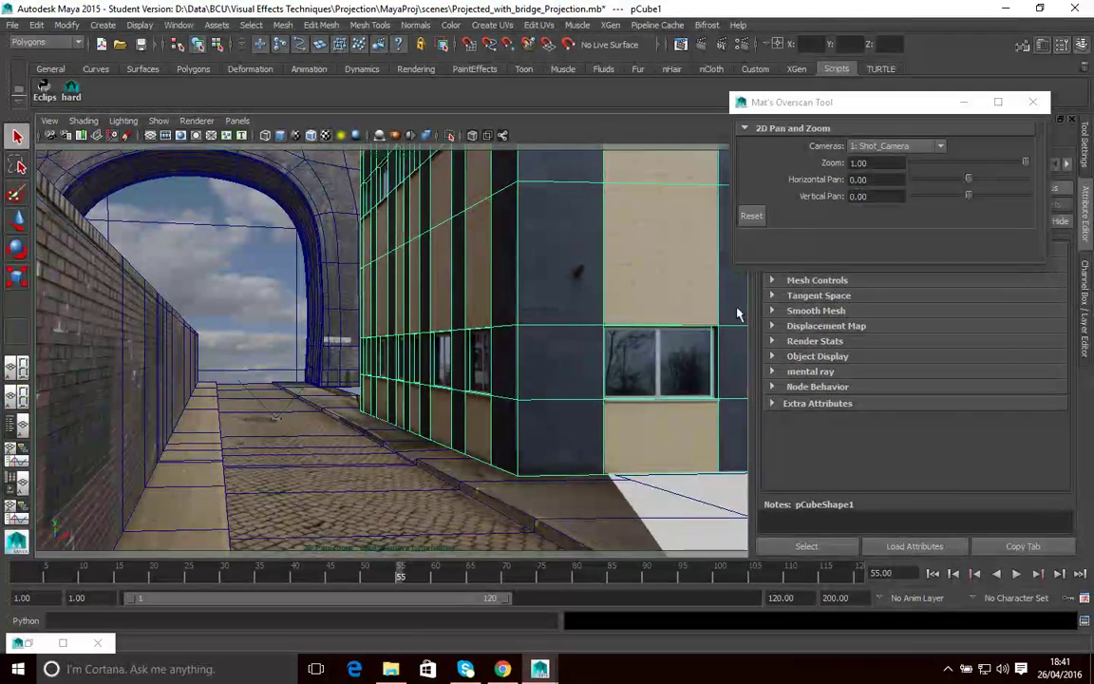
{"action": "left_click_drag", "start_coordinate": [912, 107], "coordinate": [784, 194]}
{"action": "mouse_move", "coordinate": [904, 251]}
{"action": "left_mouse_down"}
{"action": "mouse_move", "coordinate": [847, 247]}
{"action": "mouse_move", "coordinate": [912, 250]}
{"action": "left_mouse_up"}
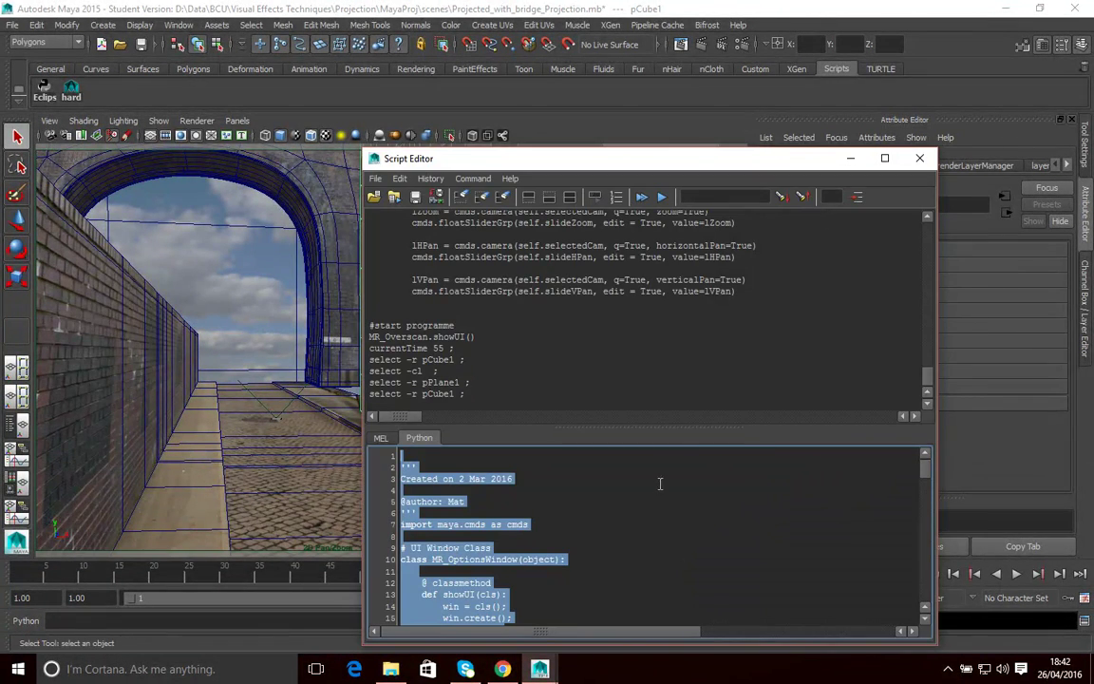
Step: Look over the overscan script, rerun all of its code and close the tool window it opens
{"action": "left_click", "coordinate": [655, 490]}
{"action": "scroll", "coordinate": [654, 487], "scroll_direction": "down", "scroll_amount": 6}
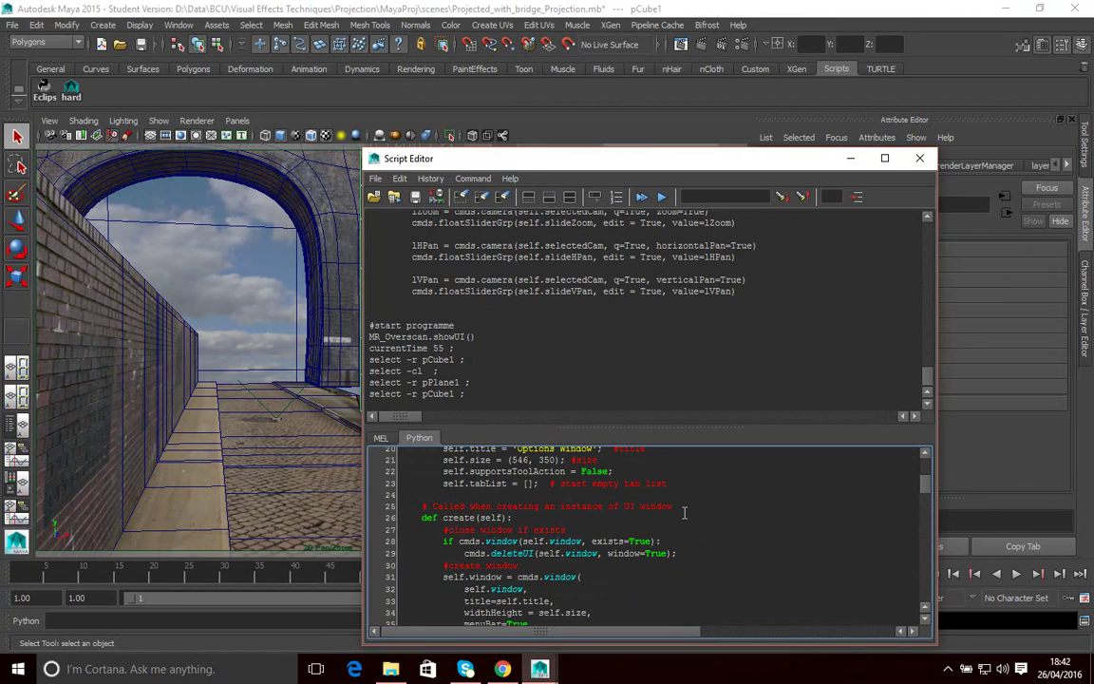
{"action": "scroll", "coordinate": [683, 513], "scroll_direction": "down", "scroll_amount": 10}
{"action": "scroll", "coordinate": [684, 514], "scroll_direction": "up", "scroll_amount": 20}
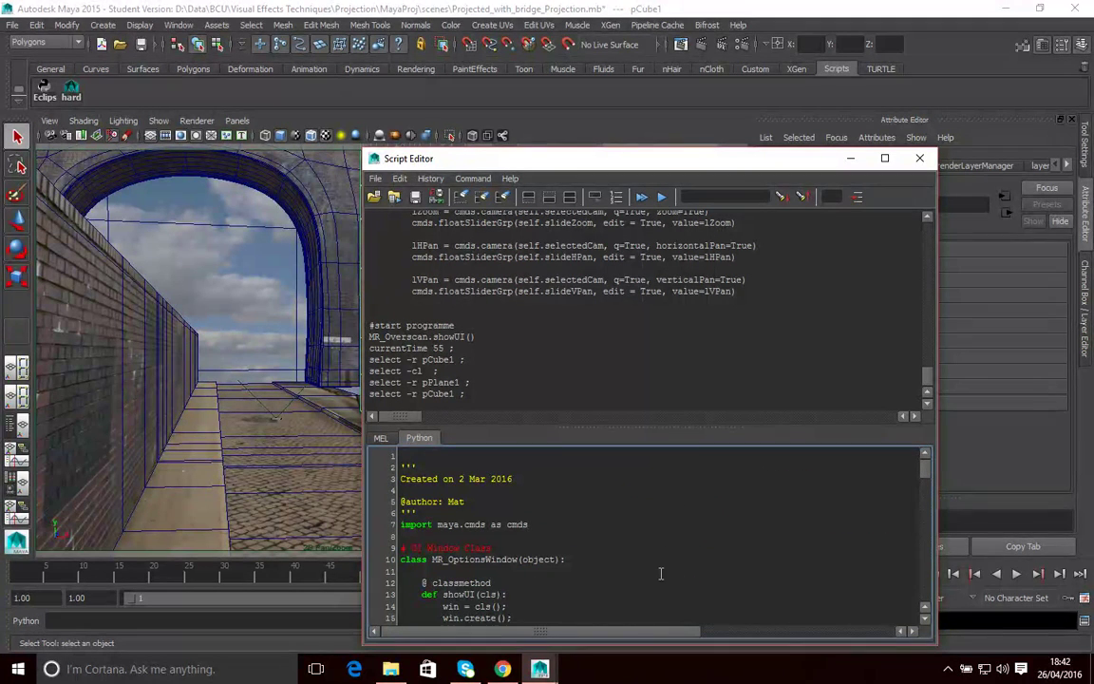
{"action": "scroll", "coordinate": [645, 548], "scroll_direction": "down", "scroll_amount": 5}
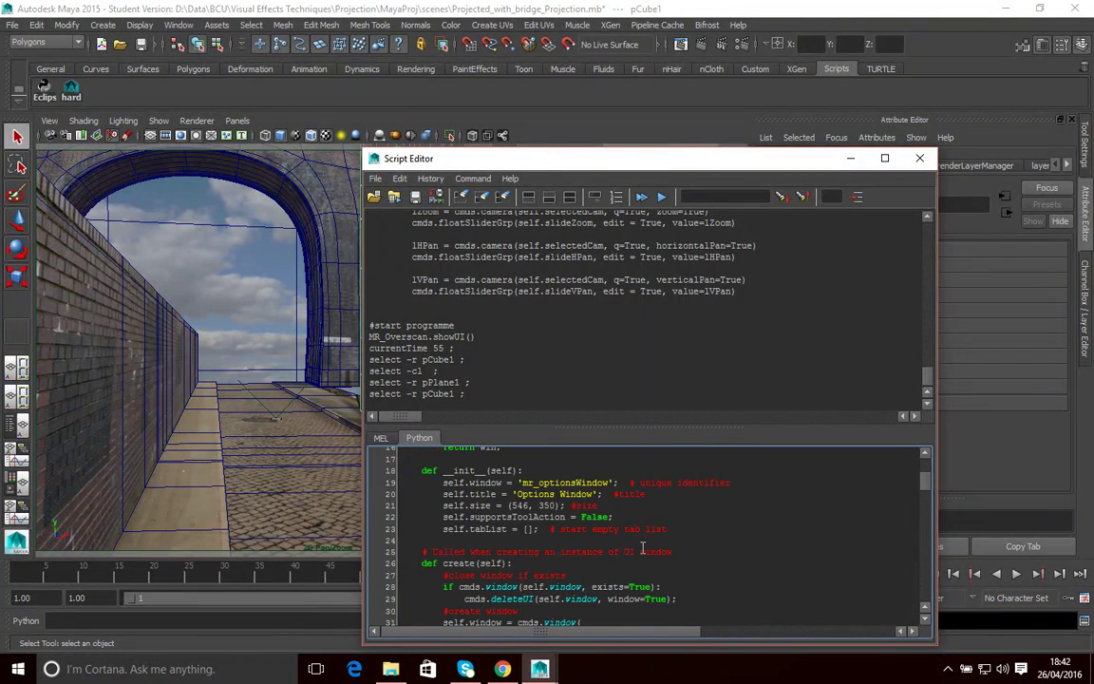
{"action": "key", "text": "ctrl+a"}
{"action": "key", "text": "ctrl+Return"}
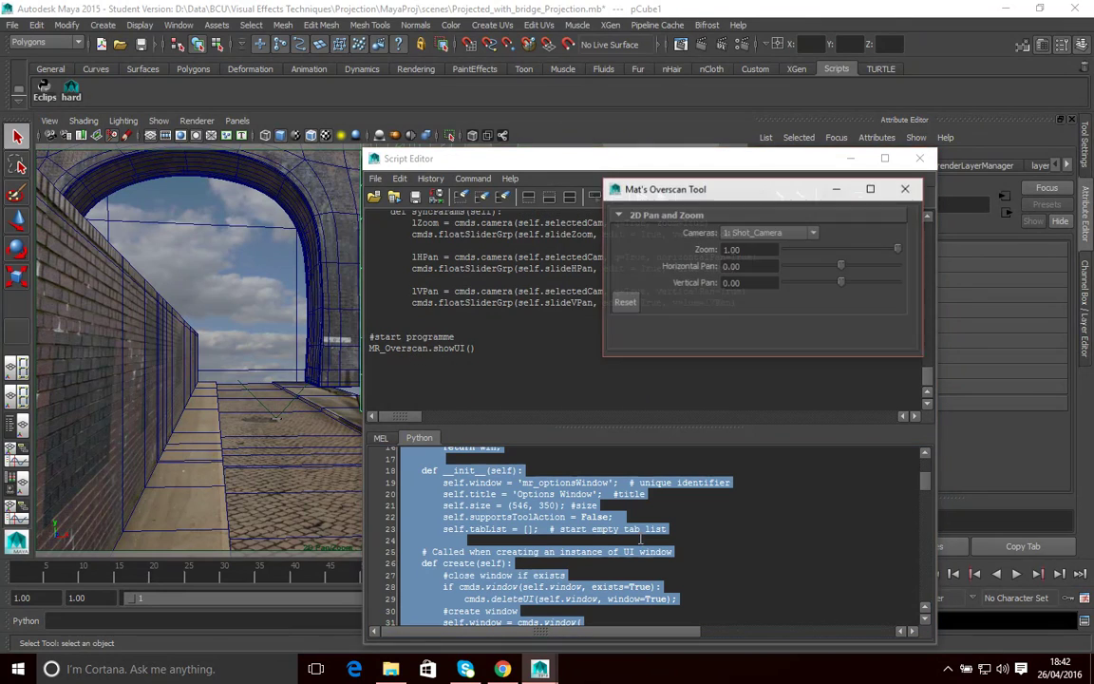
{"action": "left_click", "coordinate": [902, 190]}
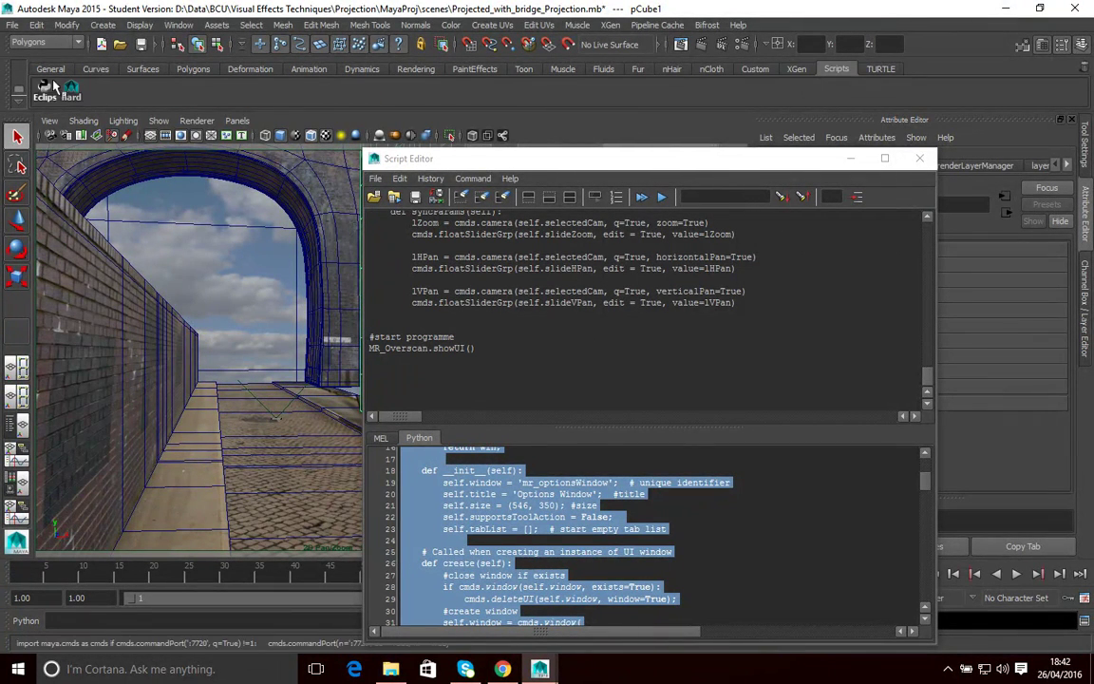
Step: Save the selected overscan script to the Scripts shelf as a new item labelled Overs
{"action": "left_click", "coordinate": [95, 69]}
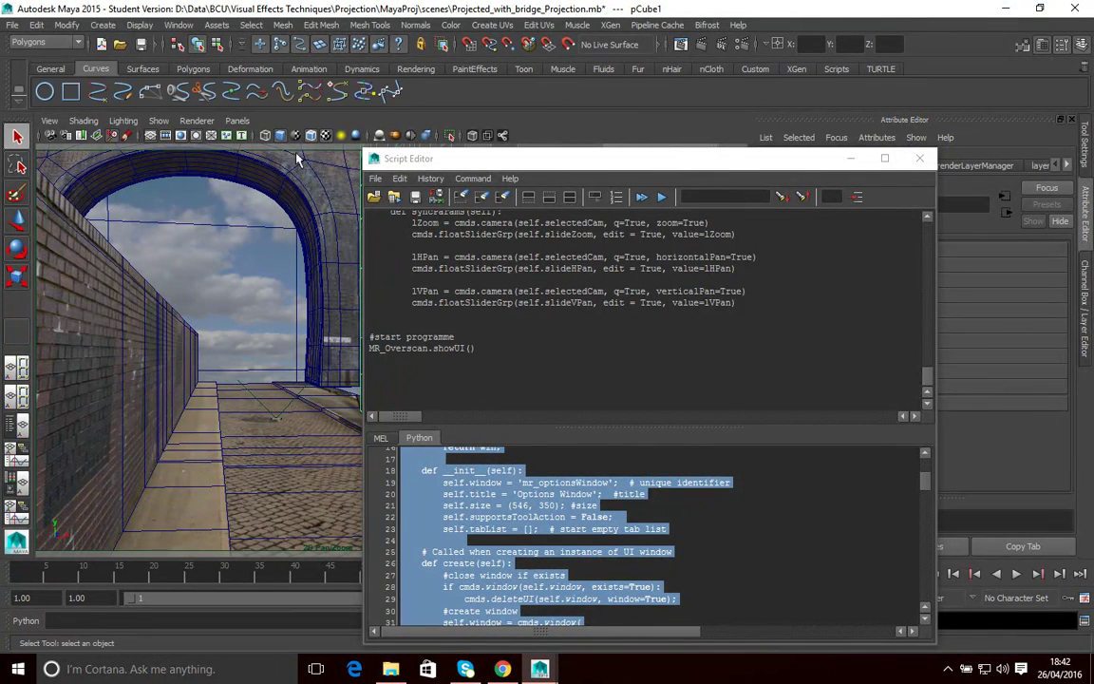
{"action": "left_click", "coordinate": [836, 68]}
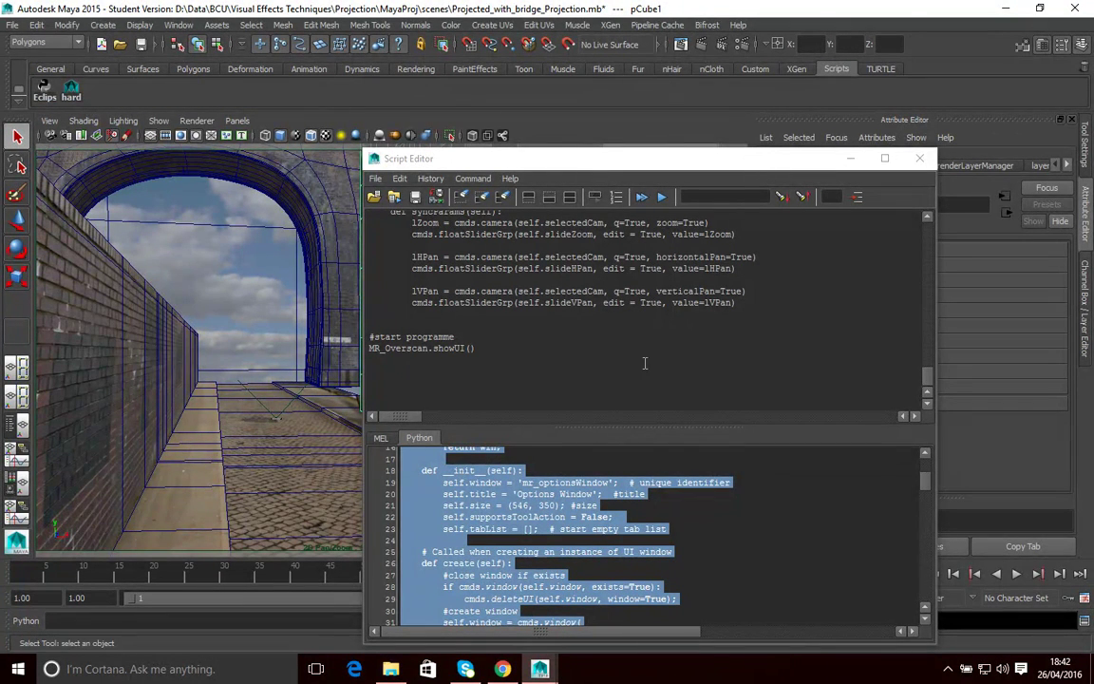
{"action": "left_click", "coordinate": [375, 178]}
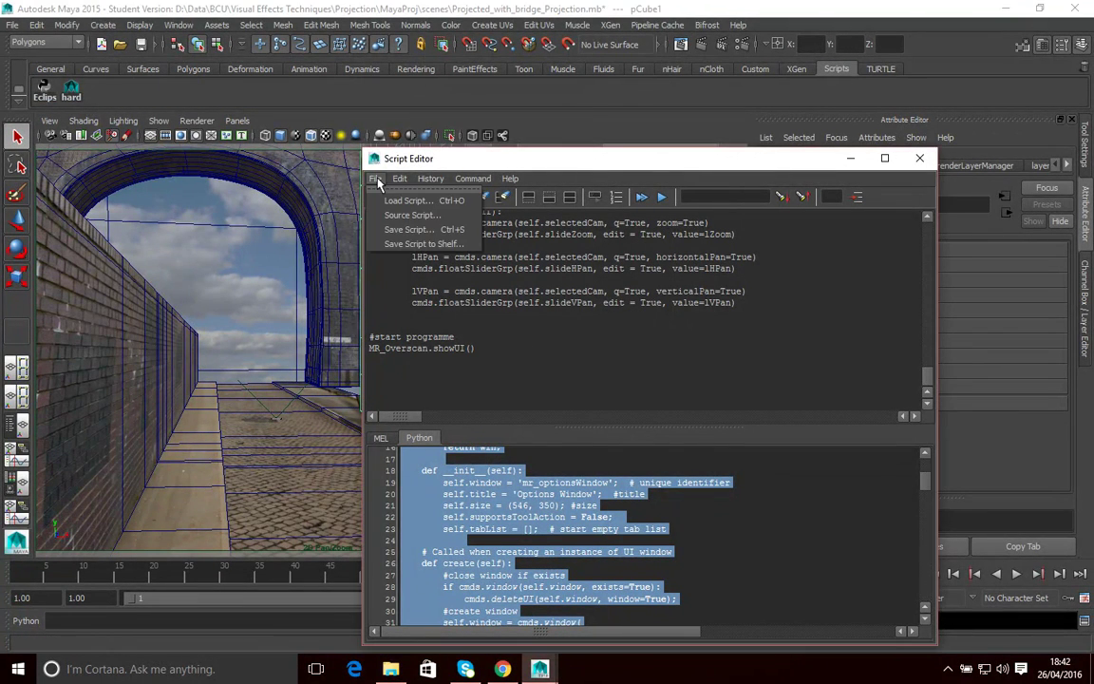
{"action": "left_click", "coordinate": [405, 244]}
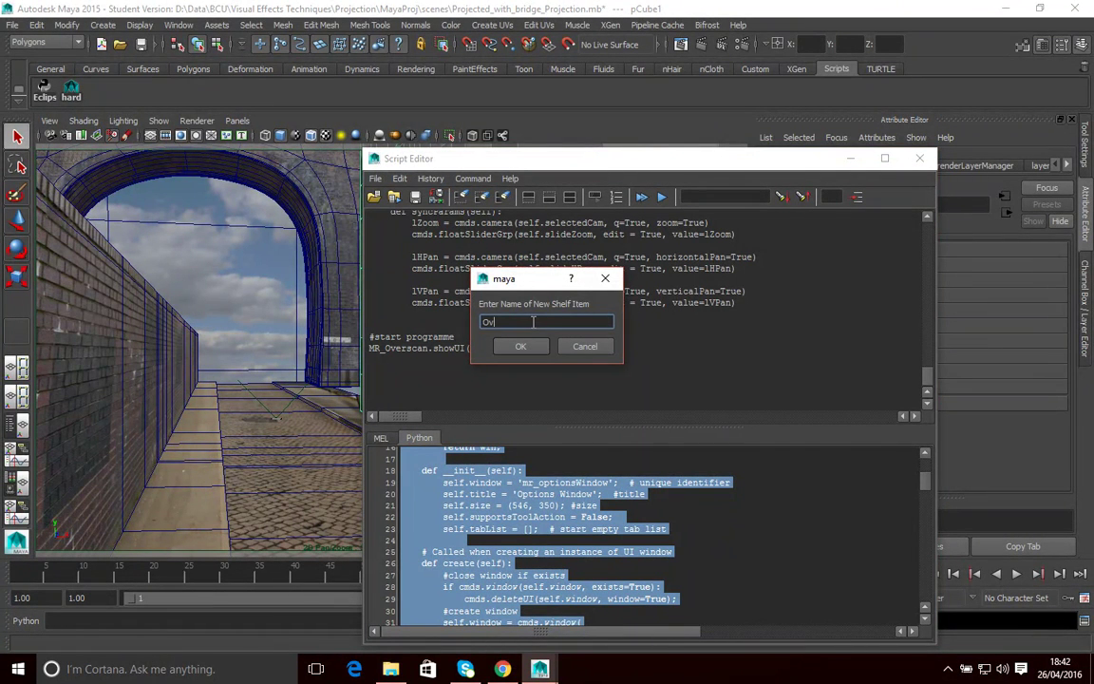
{"action": "key", "text": "Return"}
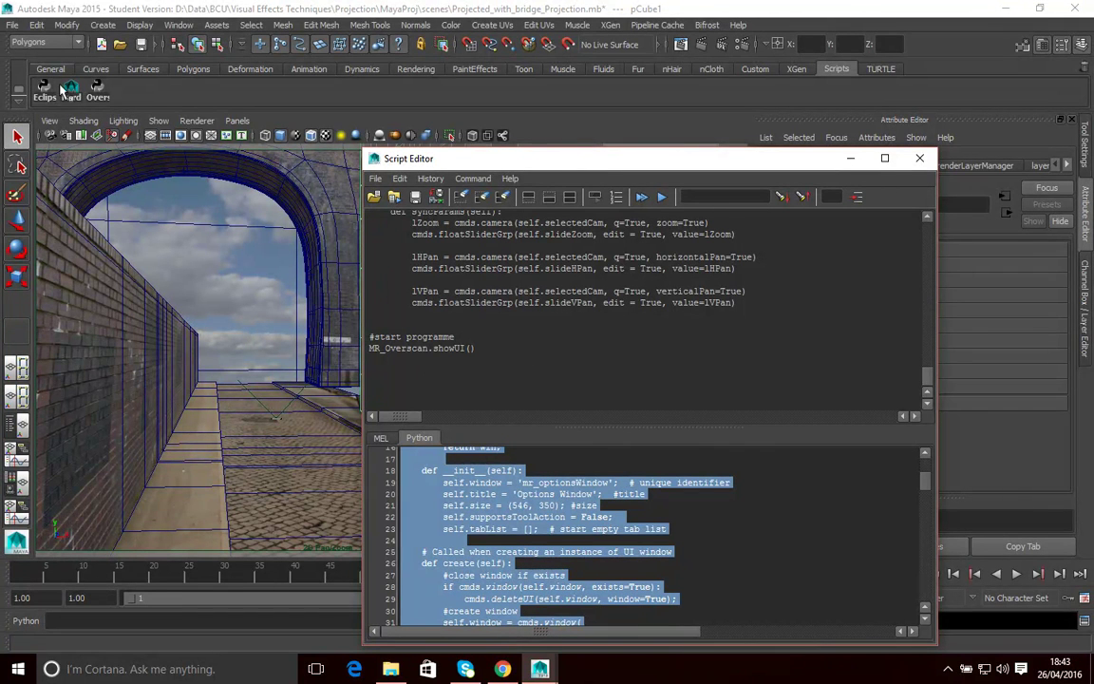
Step: Close the Script Editor, launch the overscan tool from its new shelf item and set Shot_Camera's zoom to 0.41
{"action": "left_click", "coordinate": [919, 157]}
{"action": "left_click", "coordinate": [98, 88]}
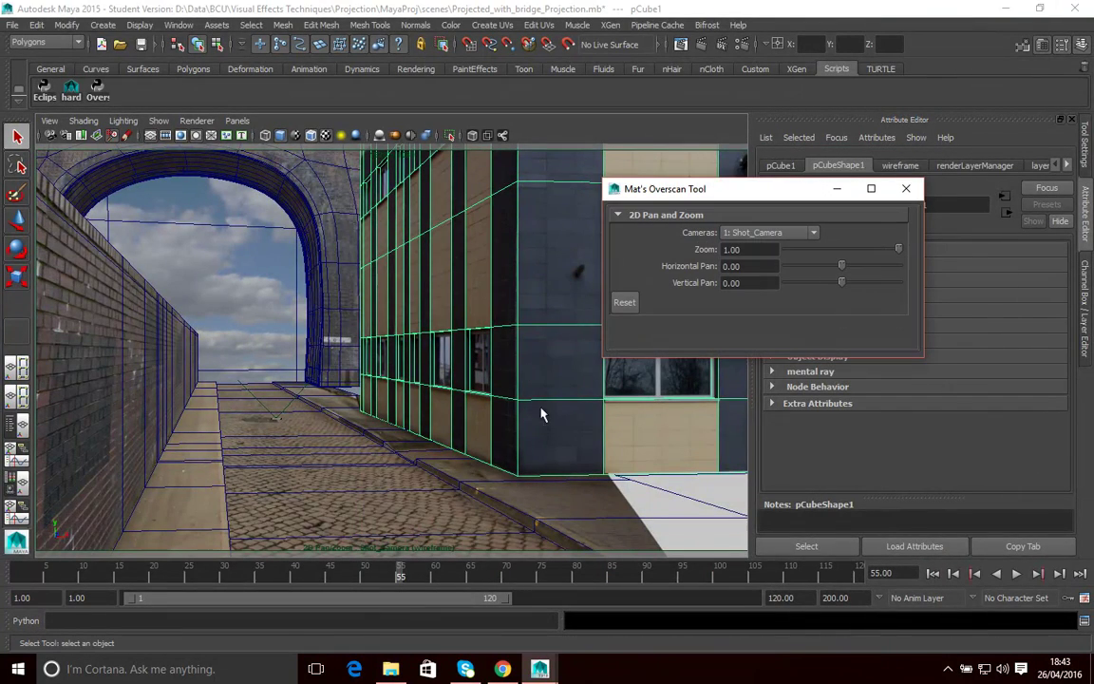
{"action": "left_click_drag", "start_coordinate": [899, 250], "coordinate": [824, 250]}
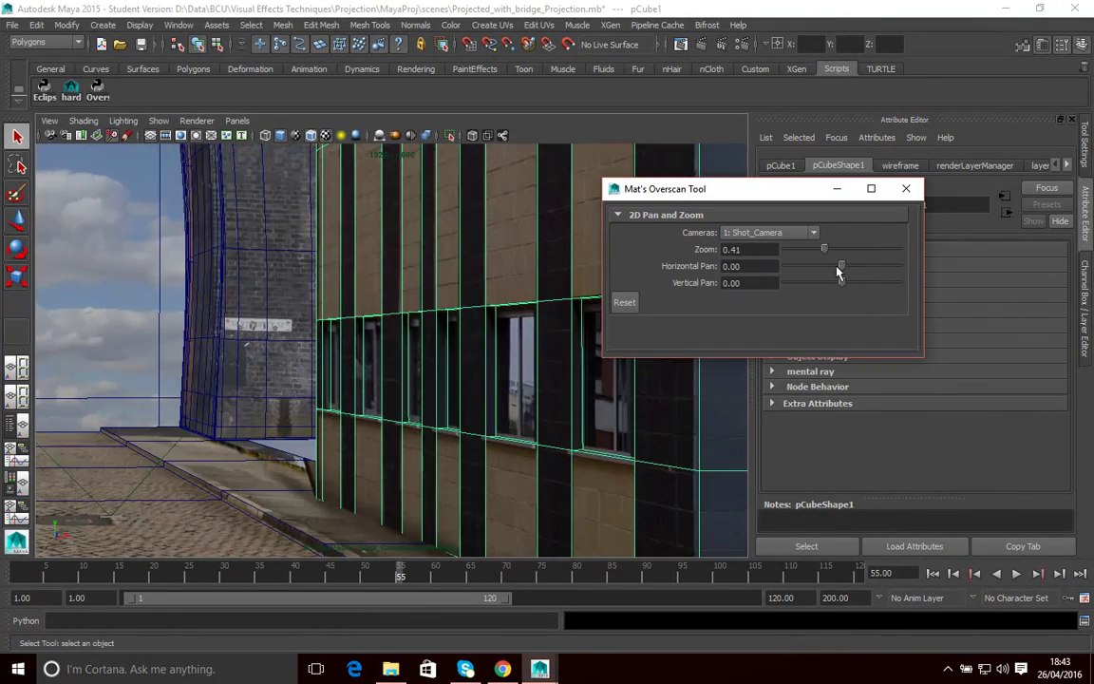